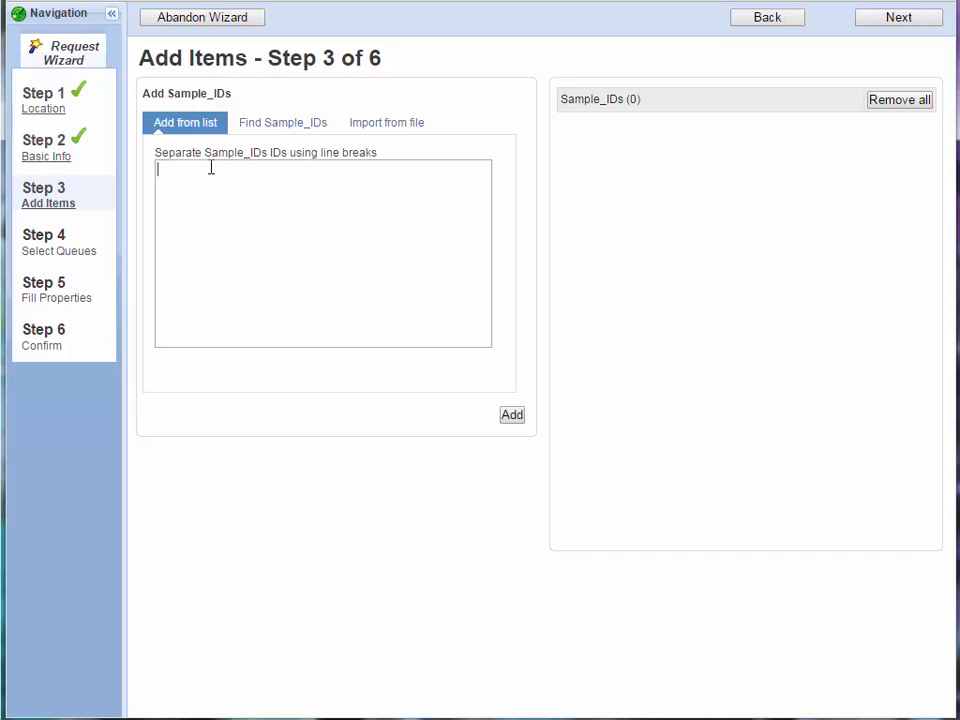
Add the samples ACC-00001 to ACC-00010, Antipyrine and Erythromycin to the request from a pasted list
type("ACC-00001 ACC-00002 ACC-00003 ACC-00004 ACC-00005 ACC-00006 ACC-00007 ACC-00008 ACC-00009 ACC-00010 Antipyrine Erythromycin")
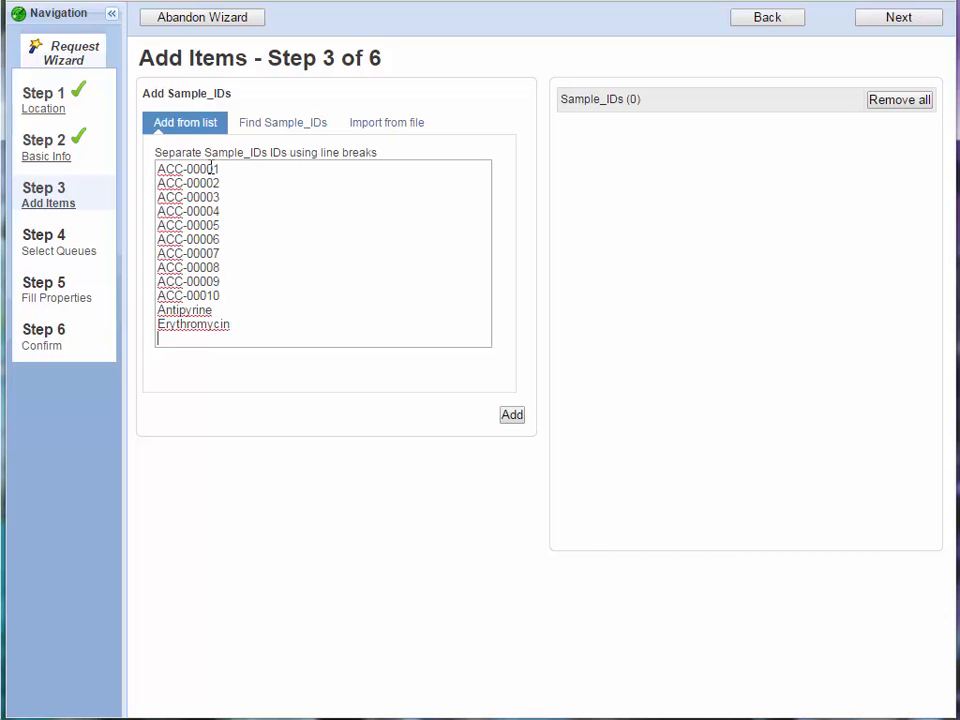
left_click(516, 416)
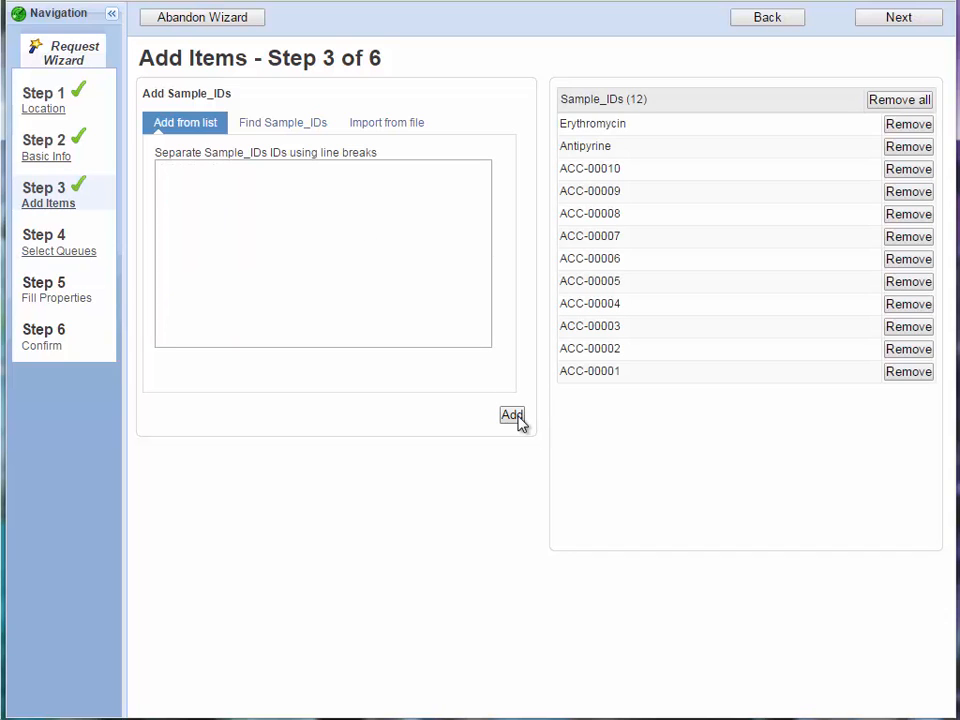
left_click(922, 18)
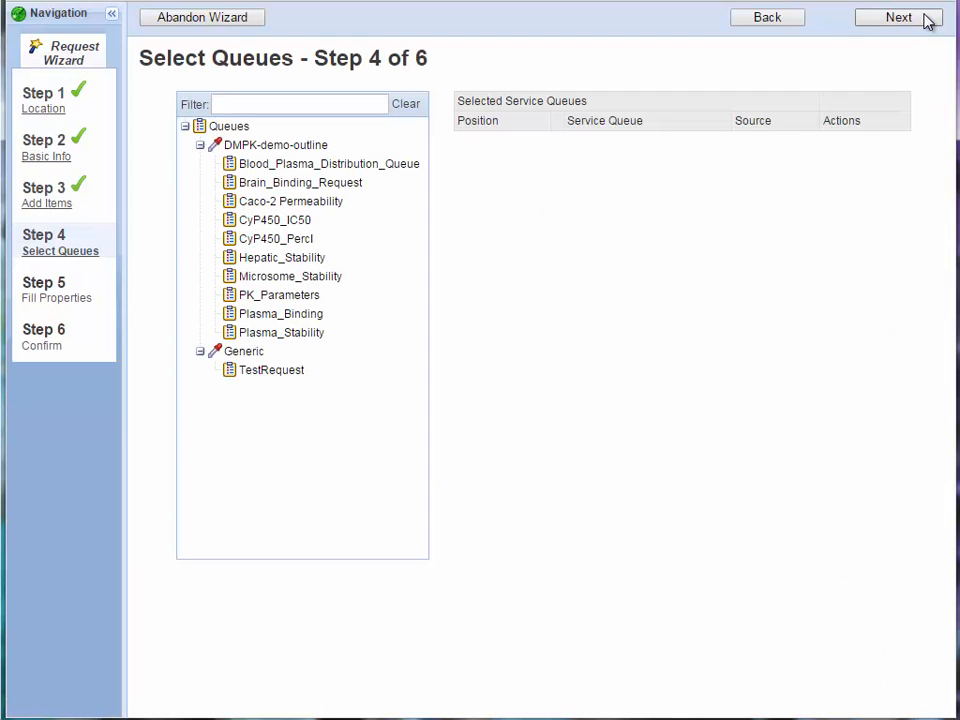
Assign the request to the Caco-2 Permeability queue with its default properties and confirm it with all samples included
left_click(326, 207)
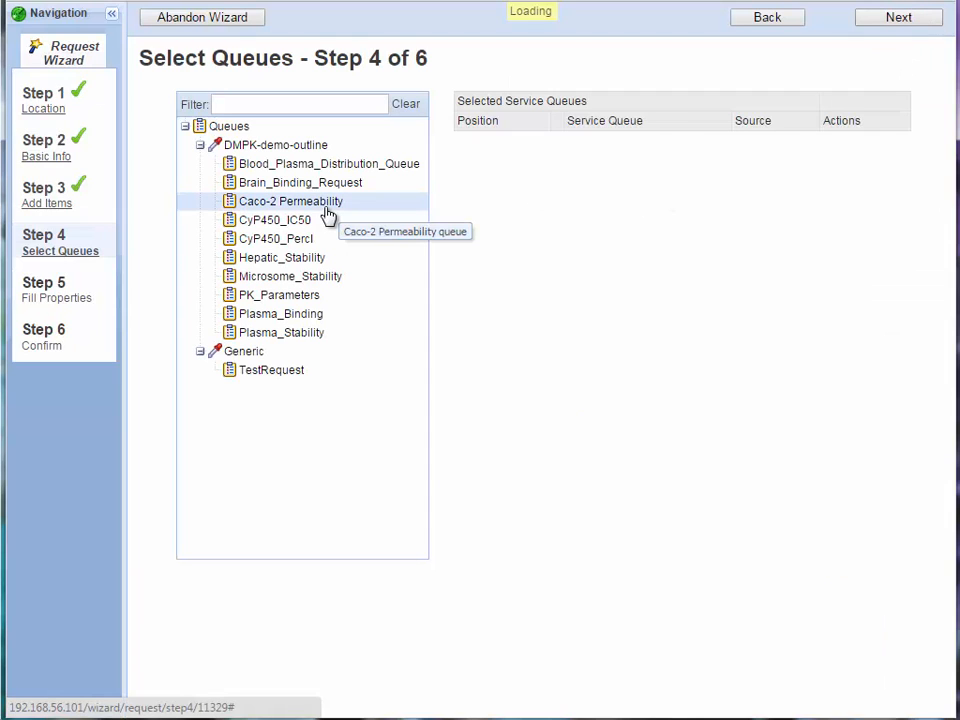
left_click(866, 18)
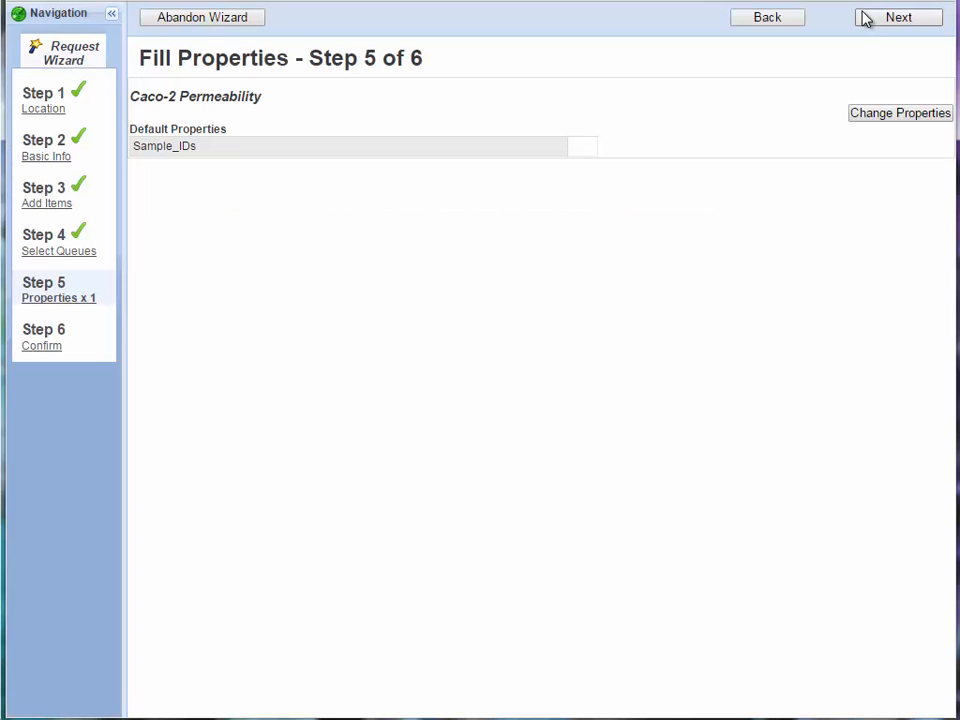
left_click(866, 20)
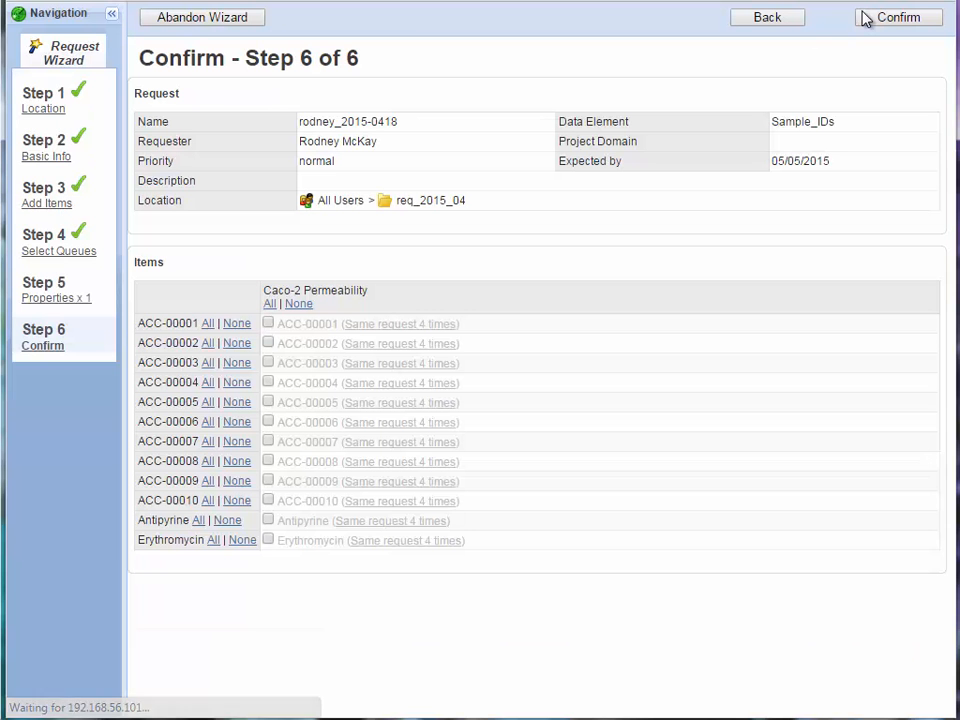
left_click(268, 303)
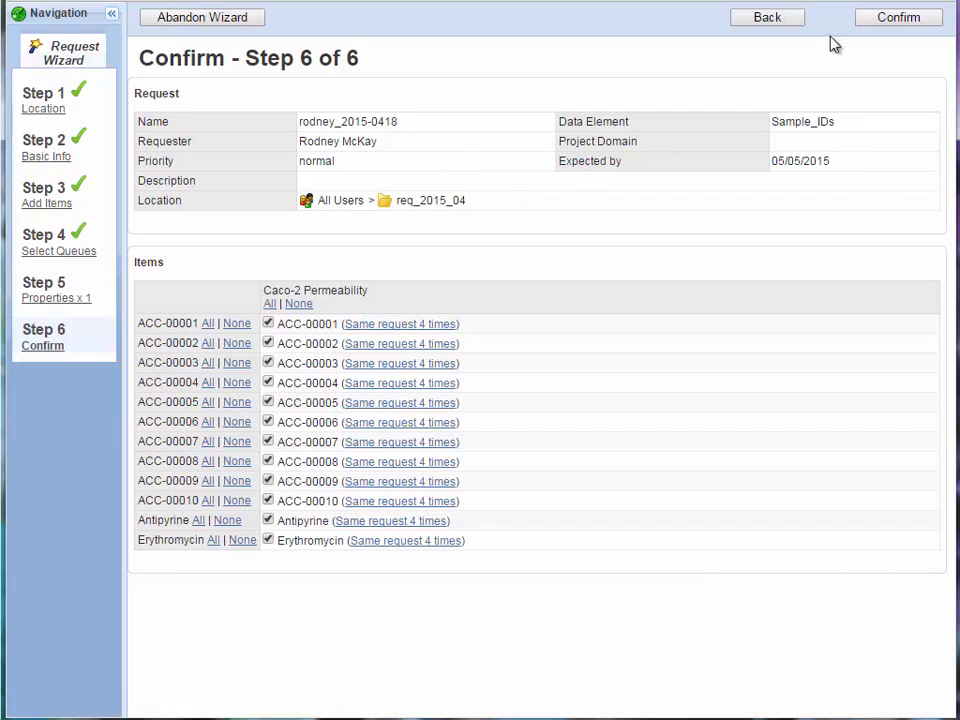
left_click(879, 20)
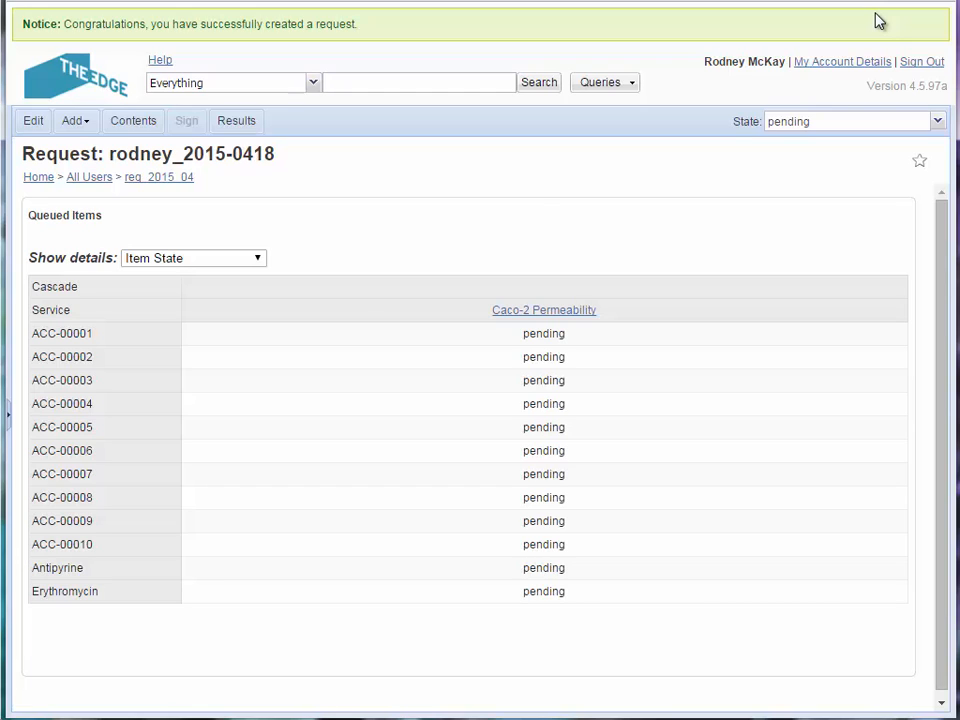
Sign out of the requester's account and log in with the lab manager's saved login
left_click(912, 63)
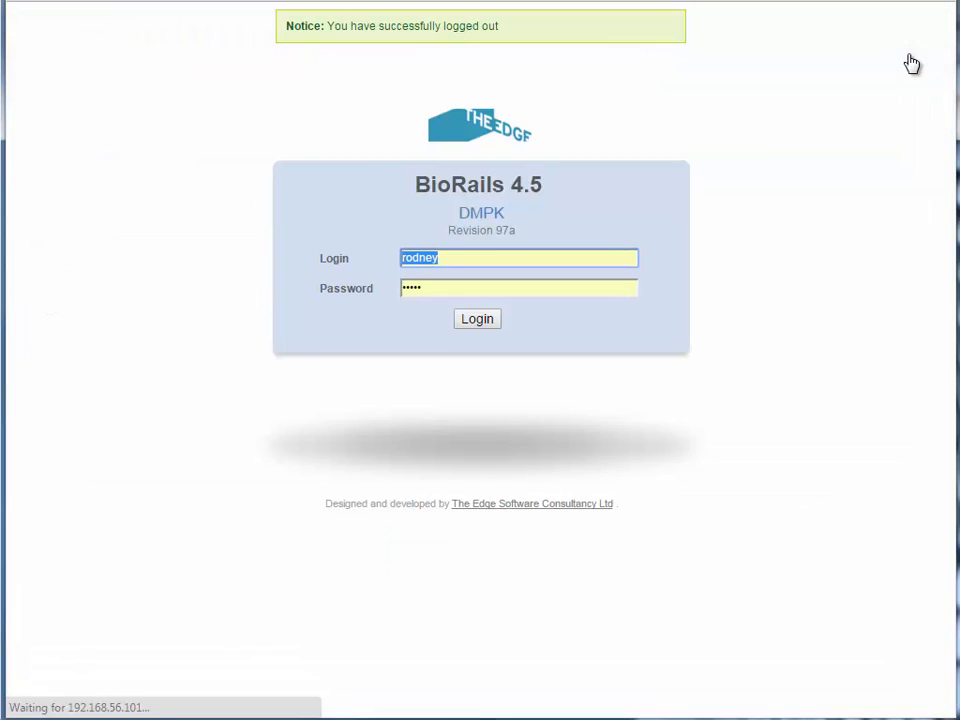
type("samantha")
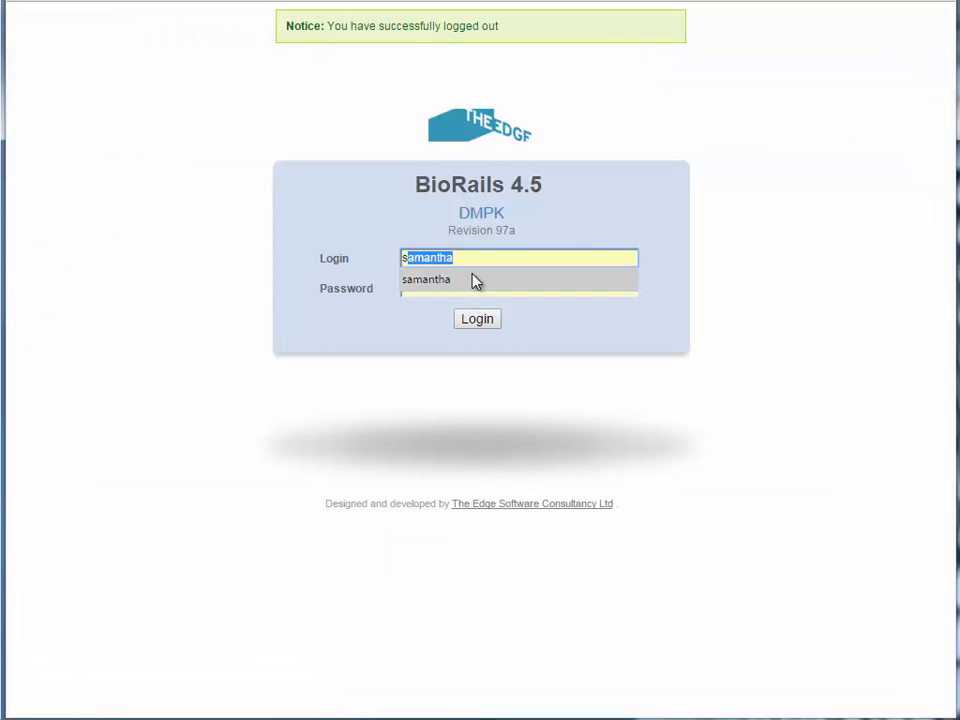
left_click(475, 280)
left_click(477, 319)
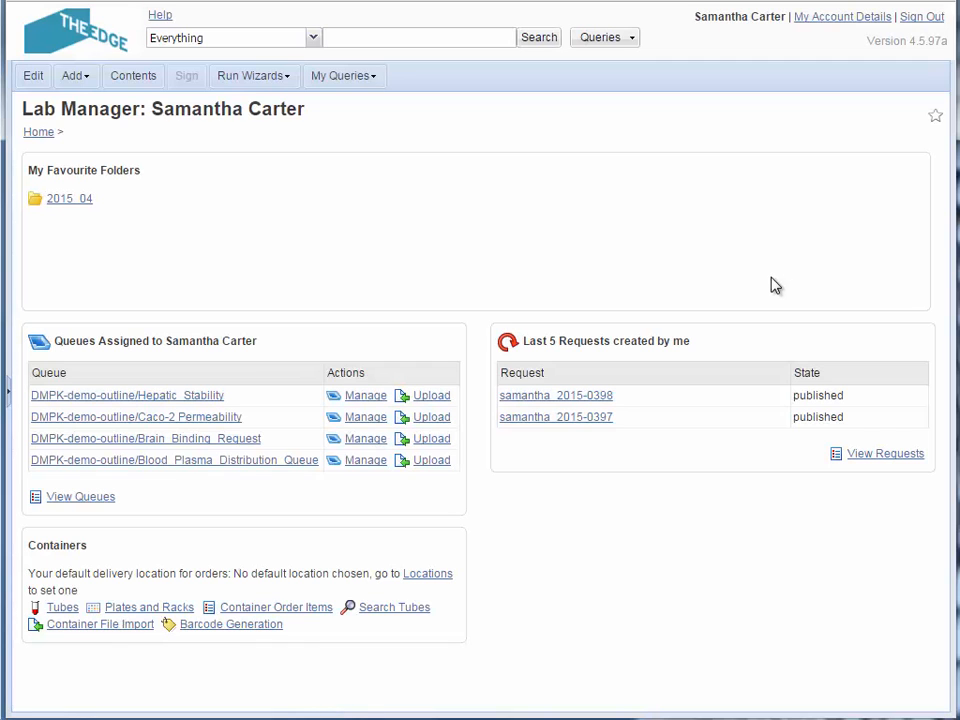
Put all pending items of the Caco-2 Permeability queue in the cart and set their state to active
left_click(373, 420)
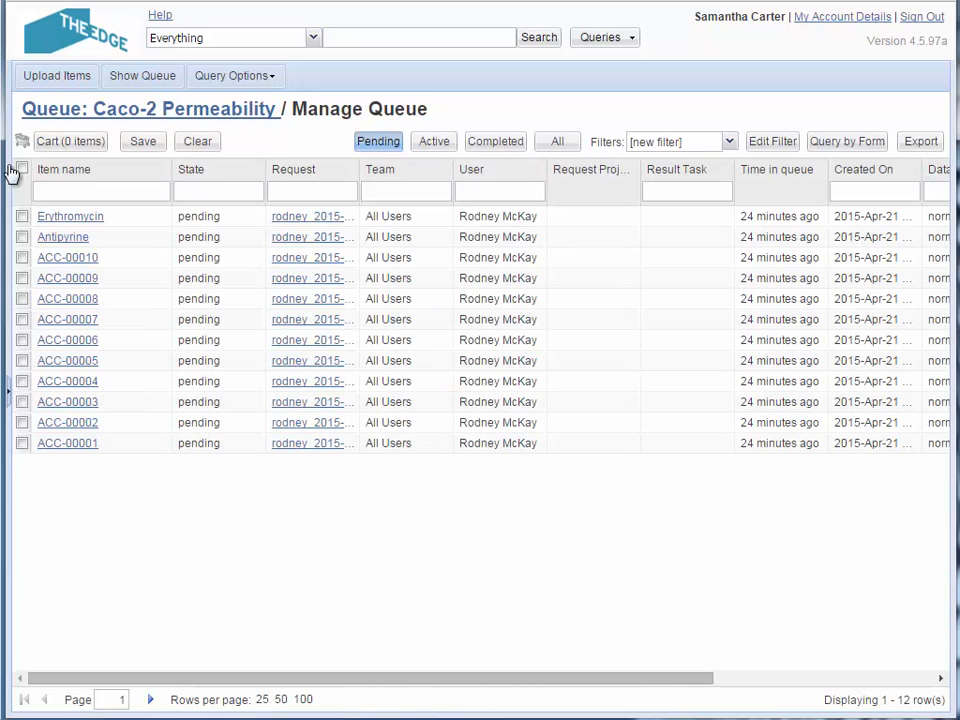
left_click(21, 168)
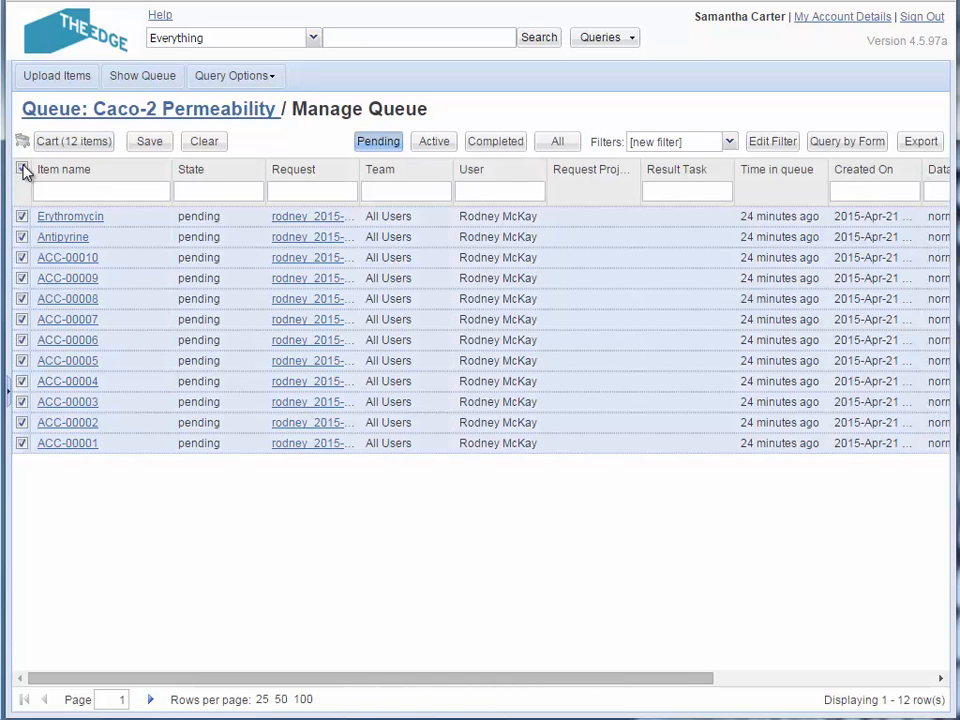
left_click(102, 150)
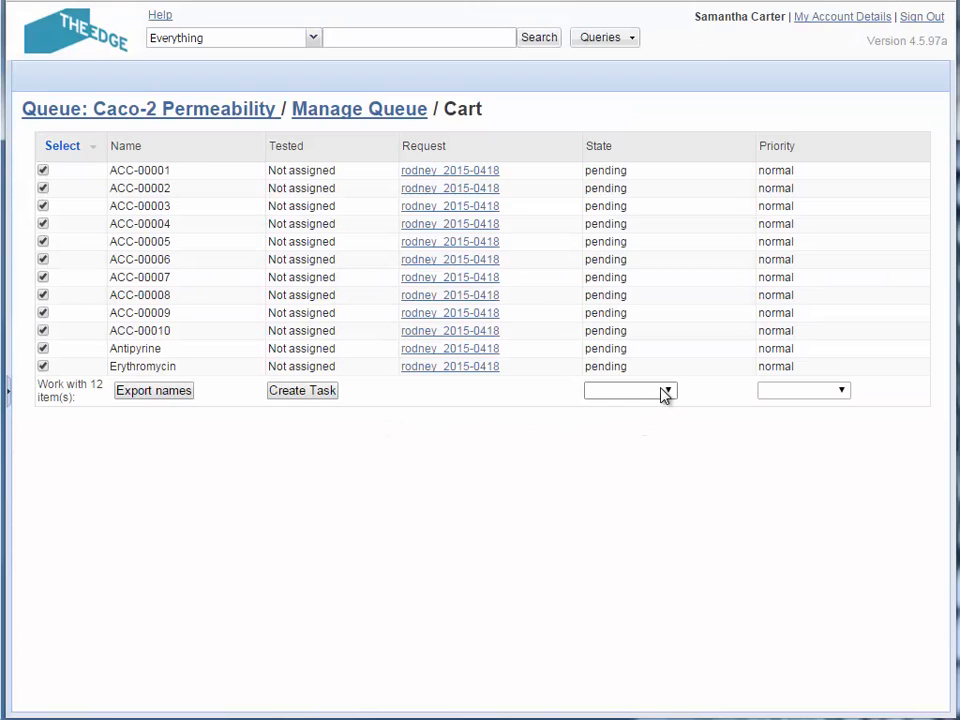
left_click(664, 392)
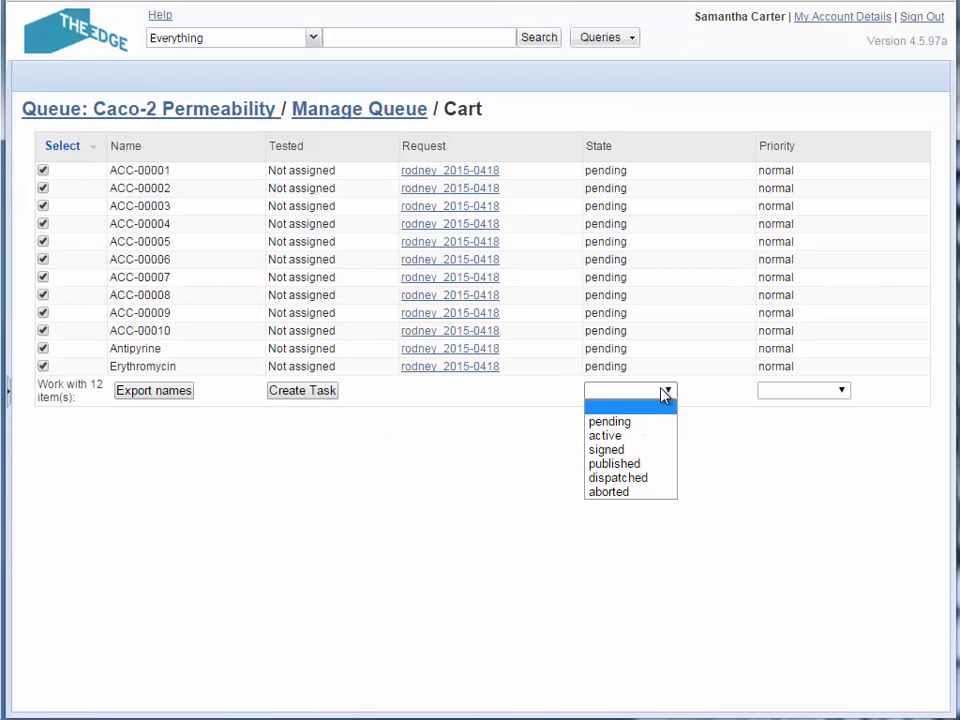
left_click(619, 437)
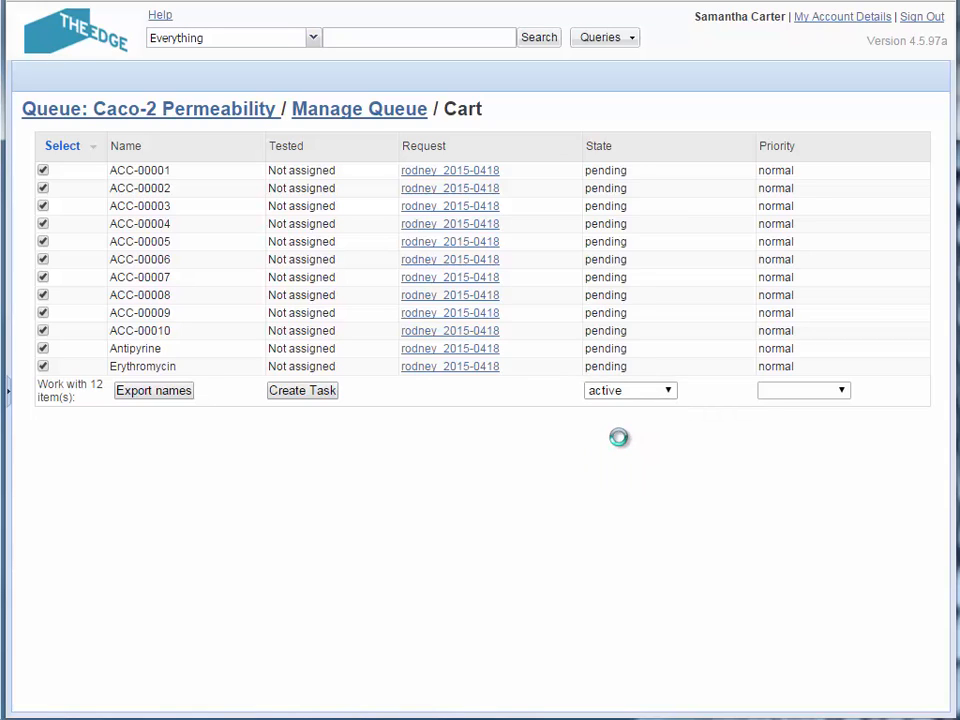
Create a task for the cart items, choose the scientist as assigned member, and save it
left_click(301, 392)
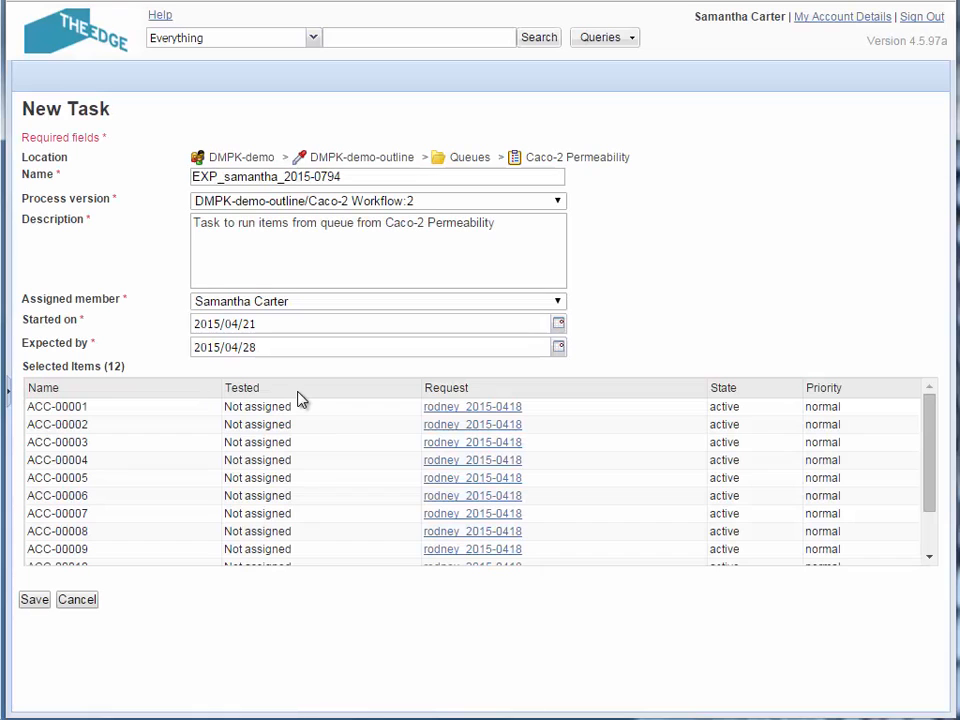
left_click(557, 303)
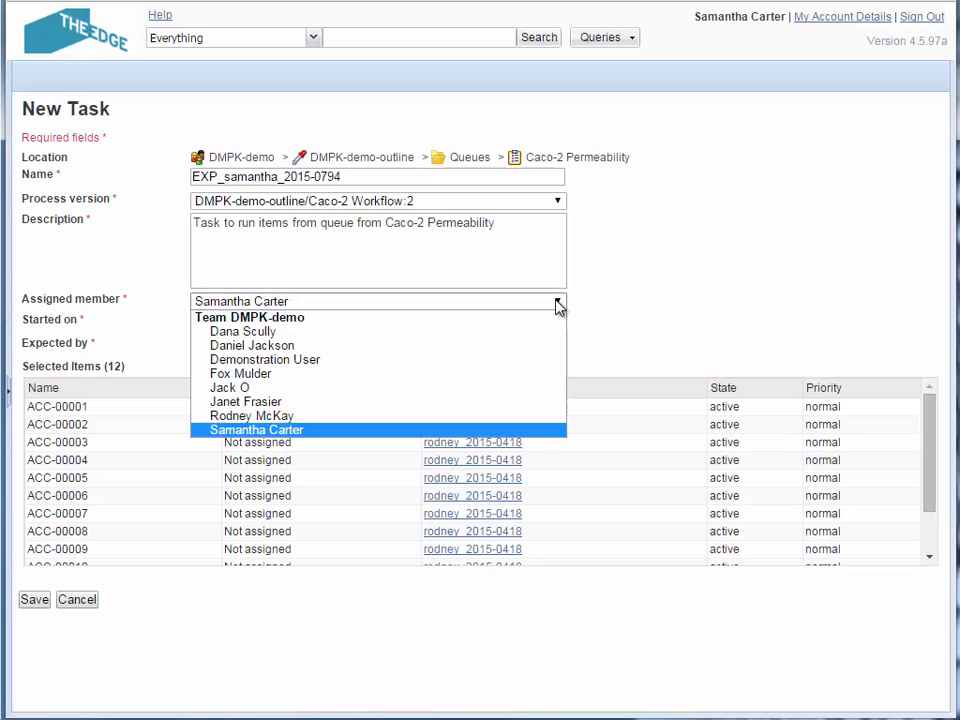
left_click(488, 404)
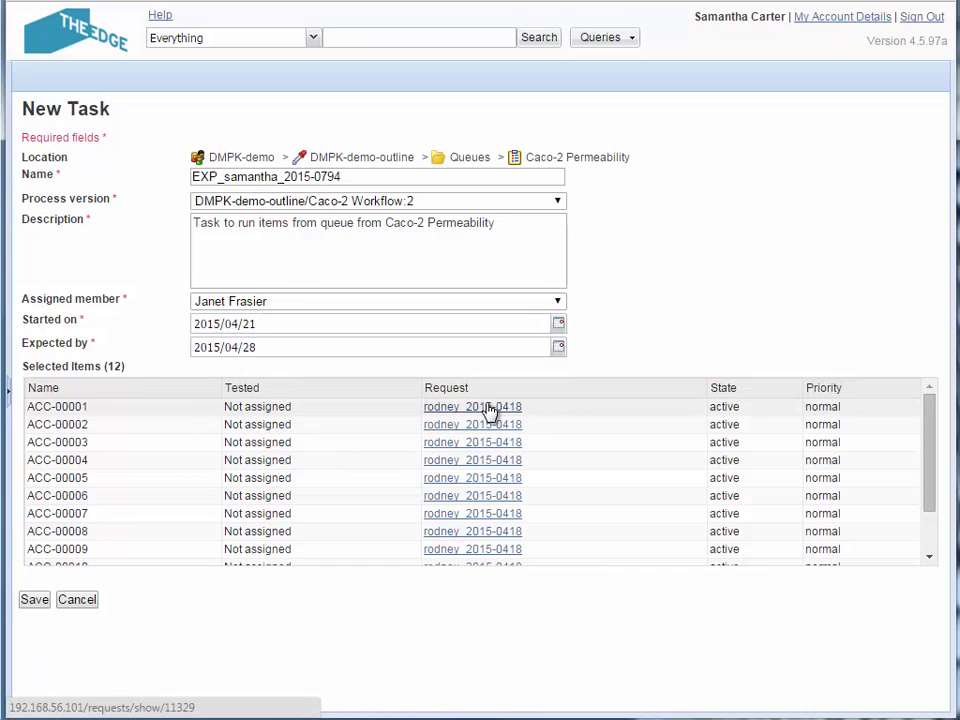
left_click(36, 600)
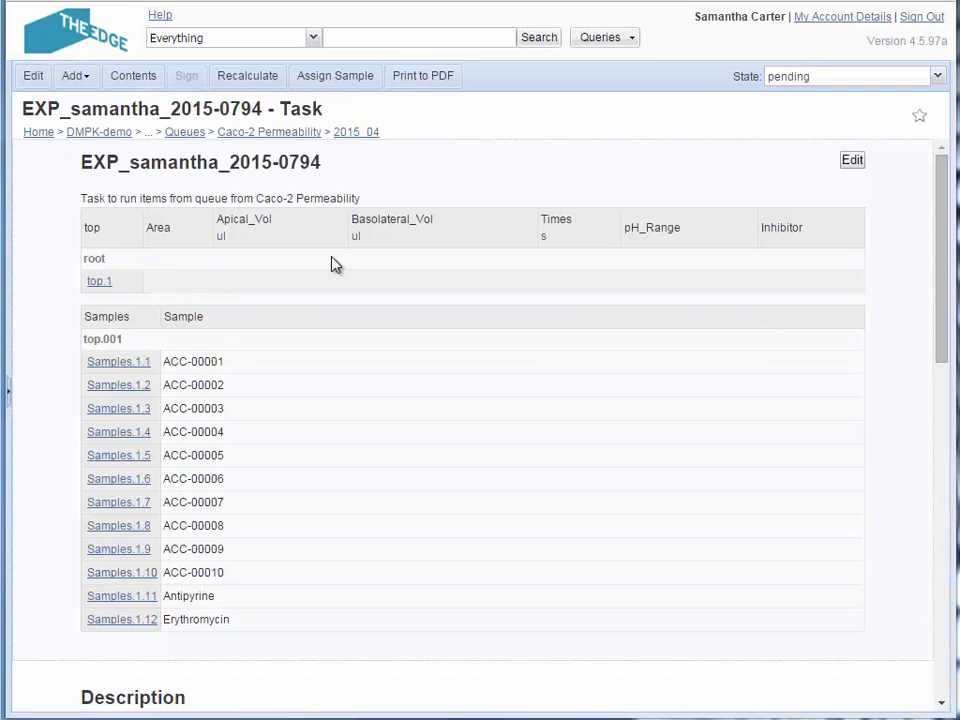
Fill in the task's top.1 parameters: Area 0.33, Apical_Vol 250 ul, Basolateral_Vol 750 ul, Times 7200 s, pH_Range 6.4/7.4 and Inhibitor 23
left_click(850, 161)
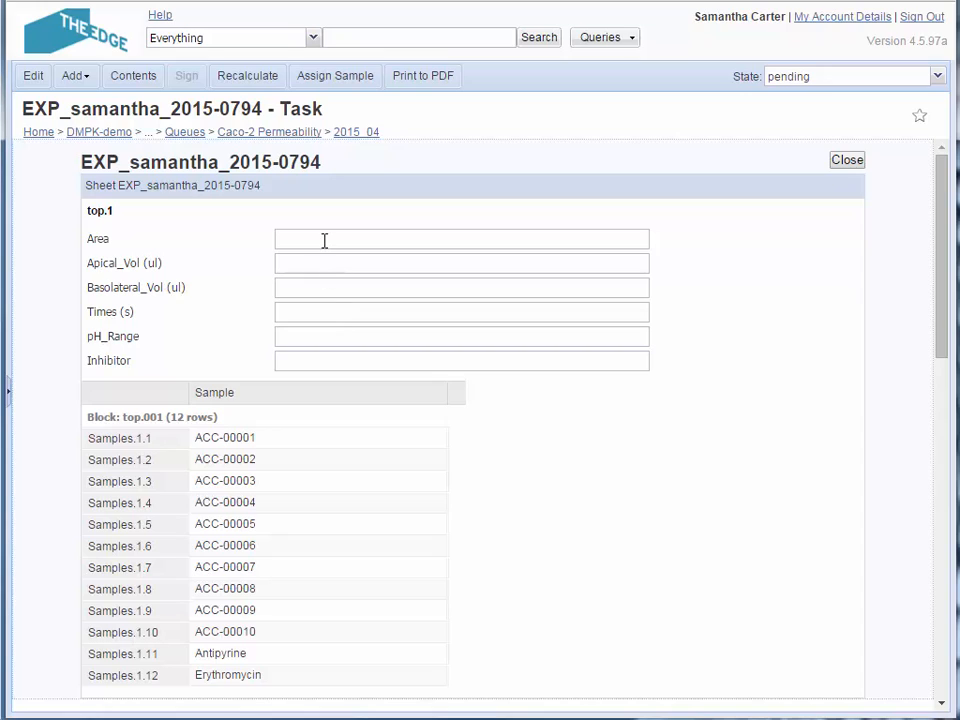
left_click(324, 240)
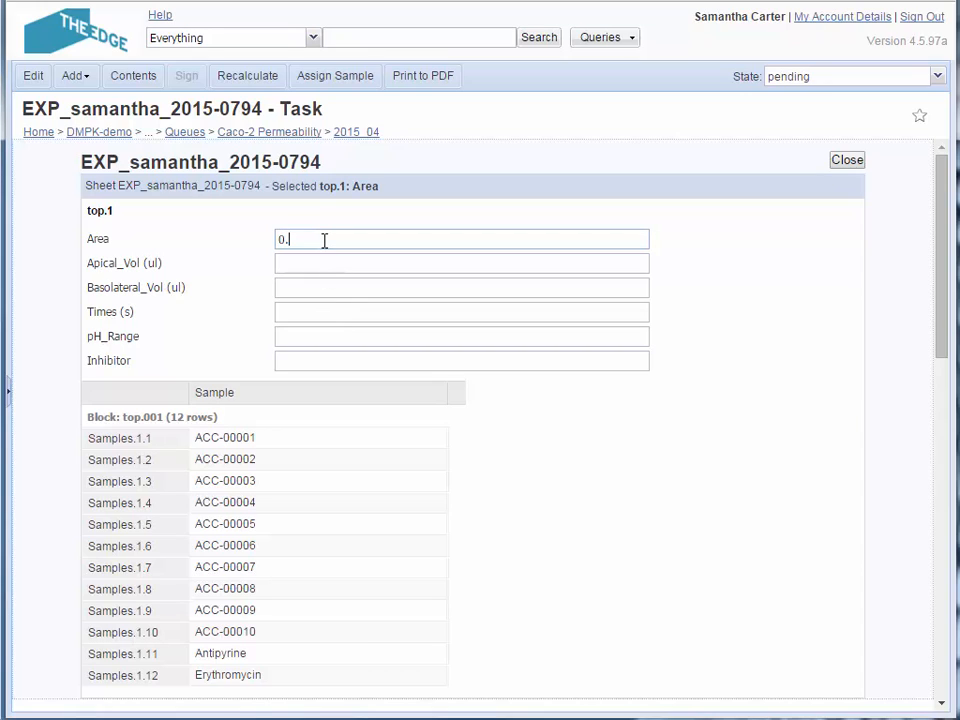
key("Tab")
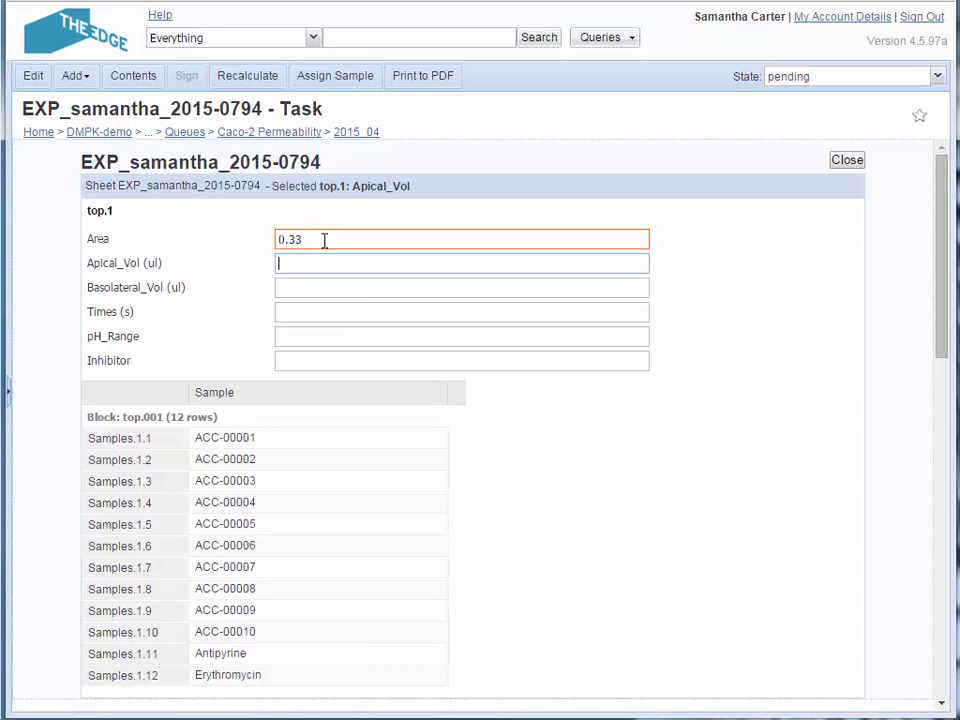
type("250")
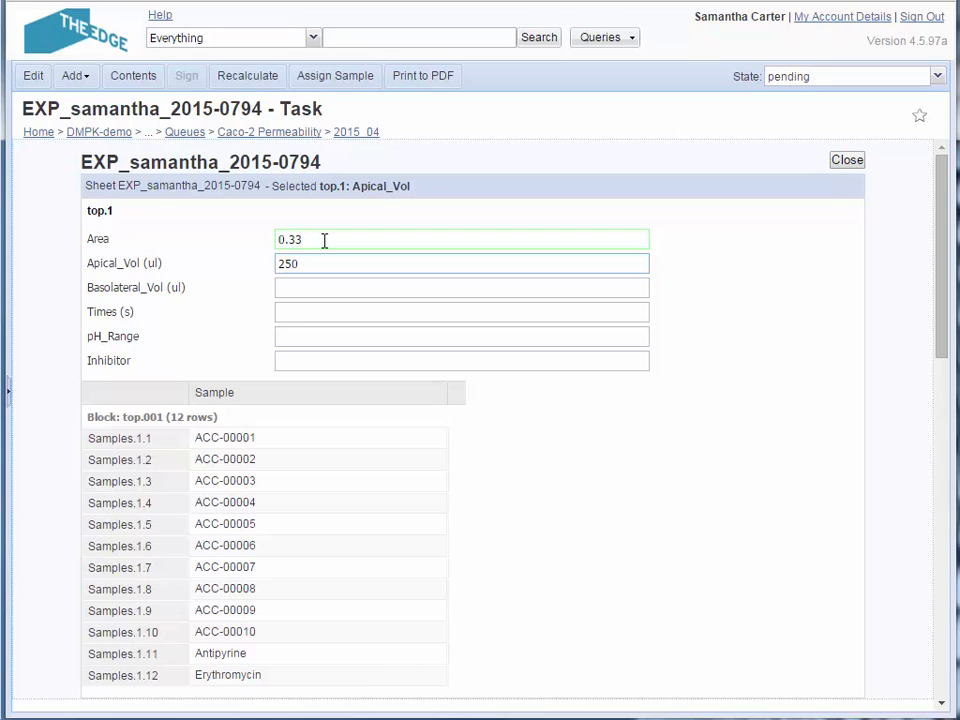
key("Tab")
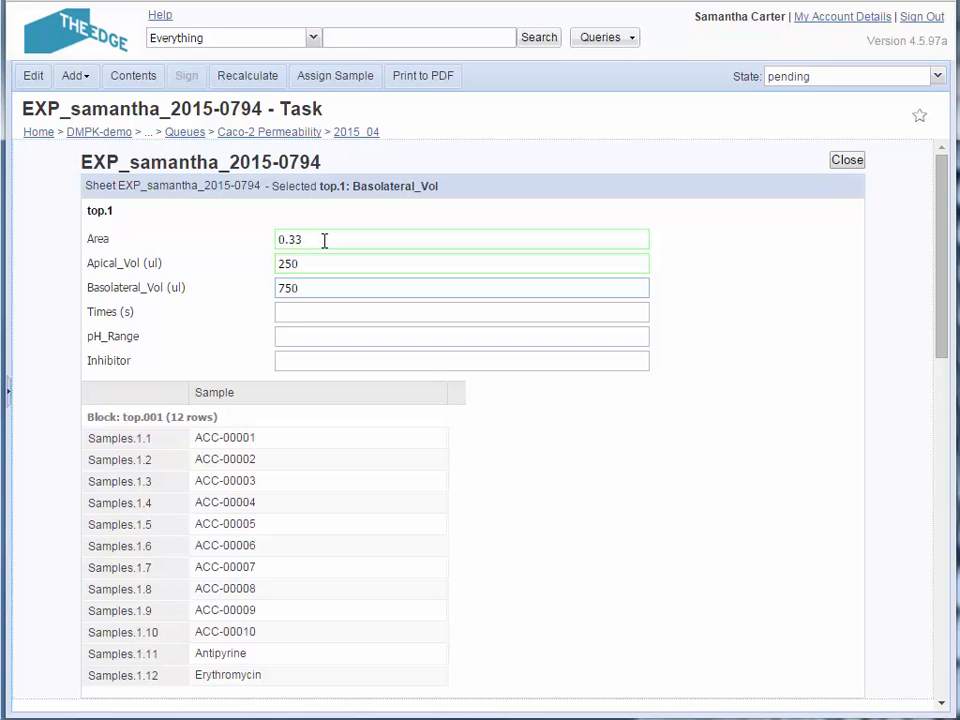
key("Tab")
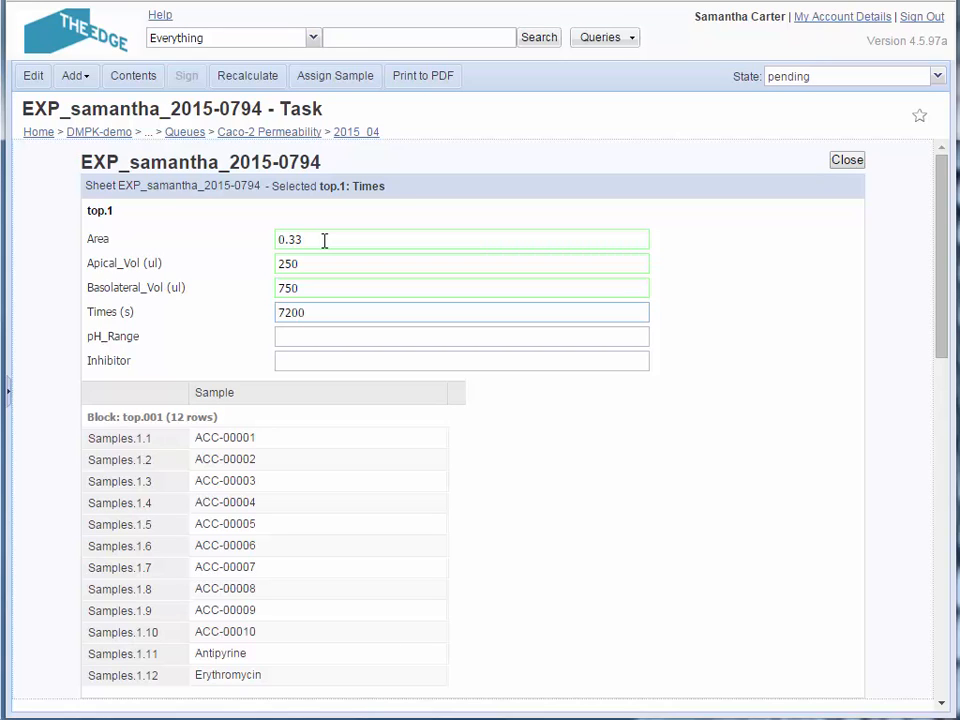
left_click(641, 343)
type("6.4/7.4")
key("Tab")
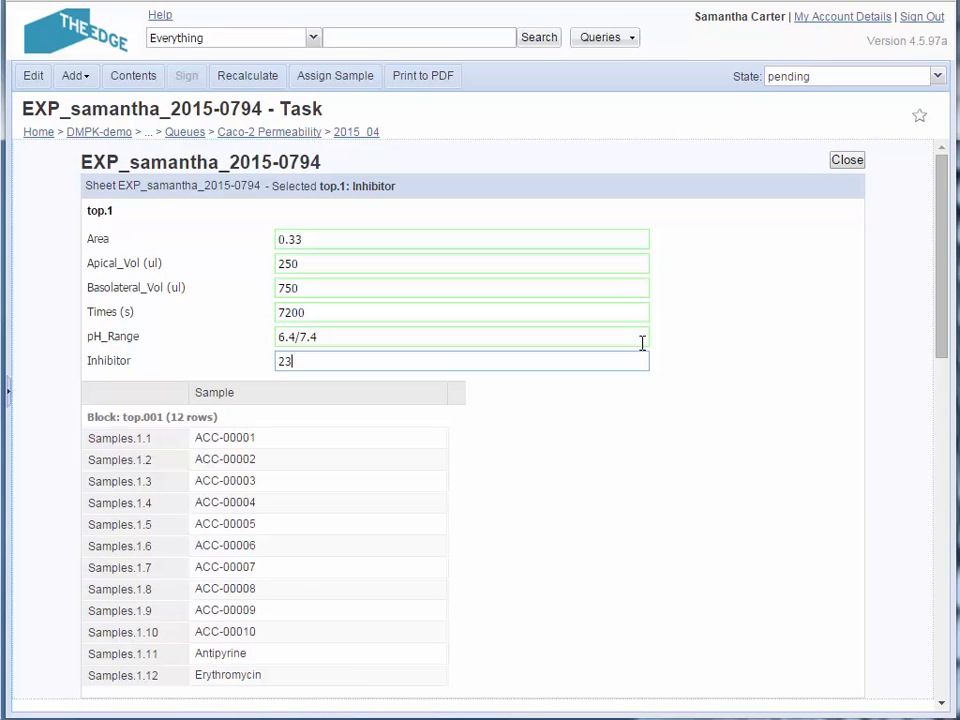
key("Tab")
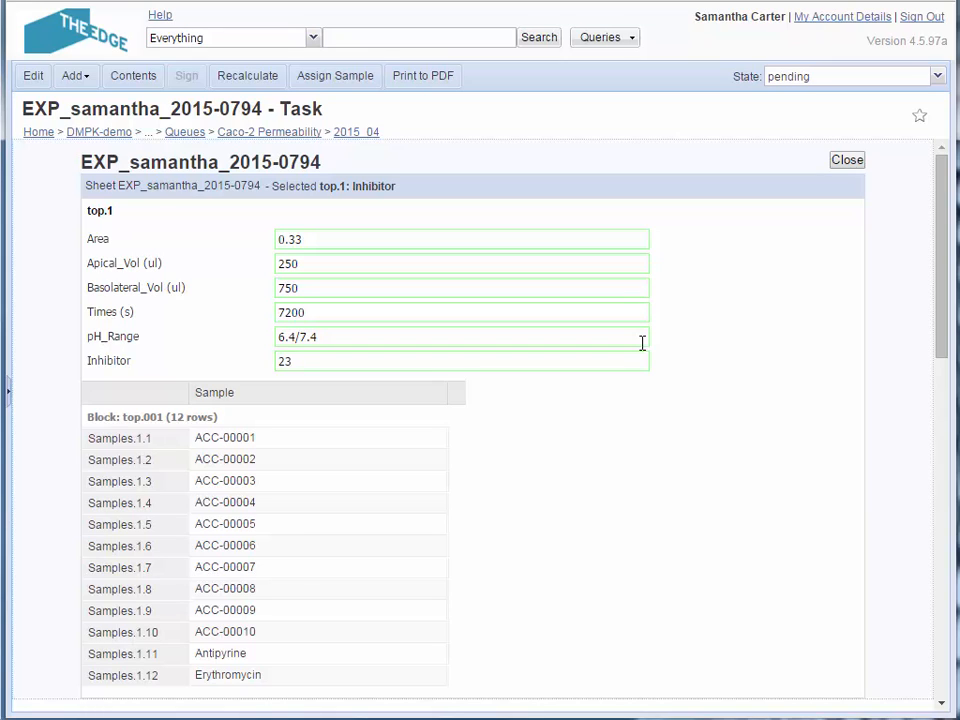
left_click(846, 160)
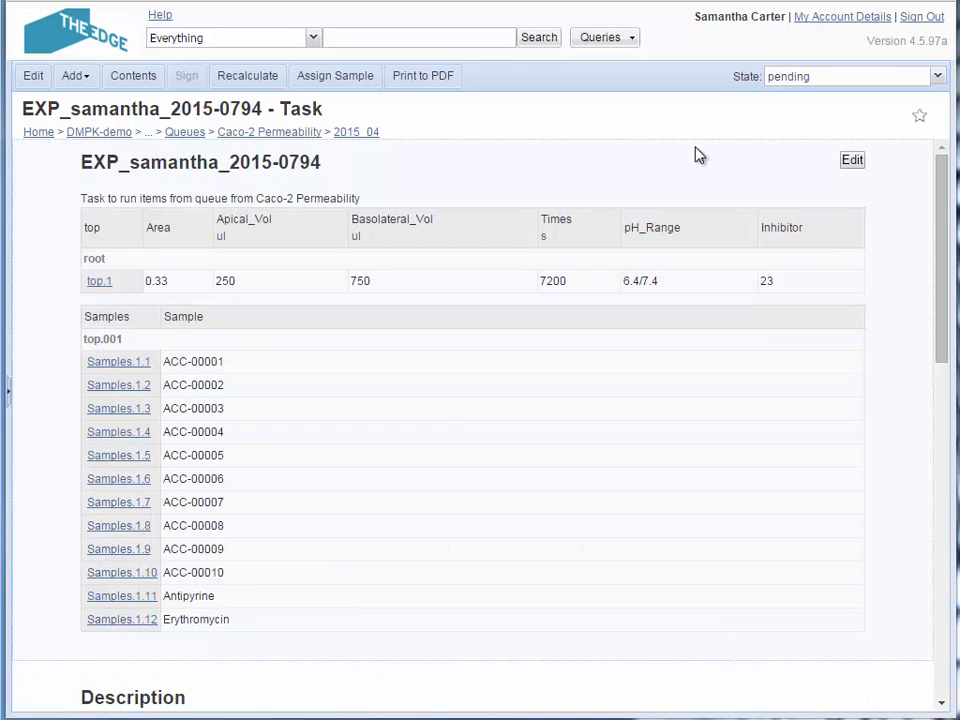
Sign out of the lab manager's account and log in with the scientist's saved login
left_click(922, 17)
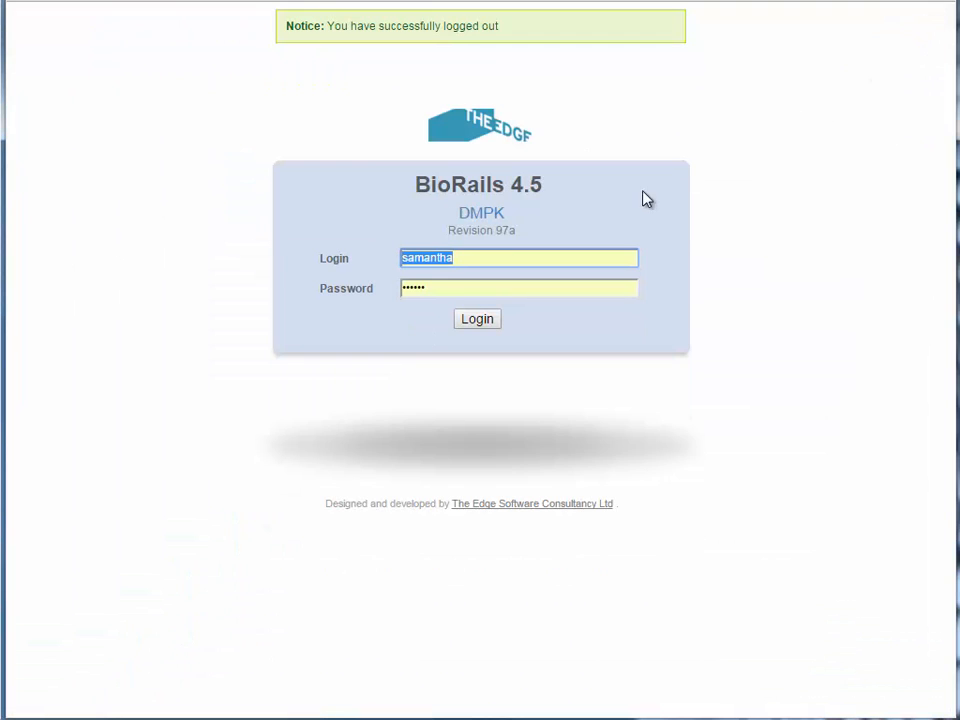
type("janet")
left_click(509, 275)
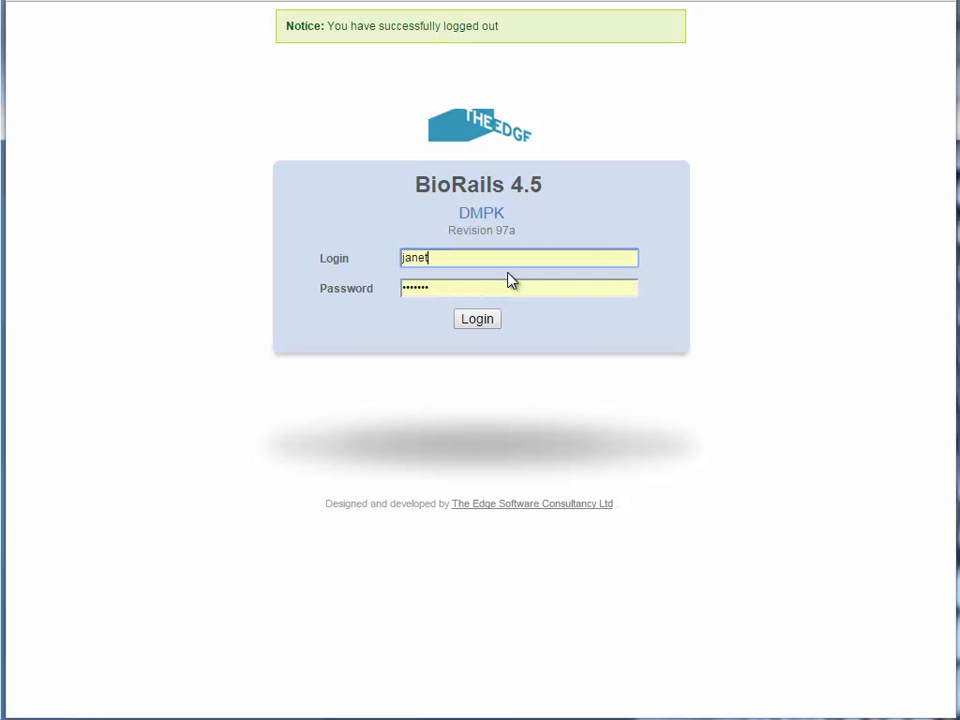
left_click(486, 320)
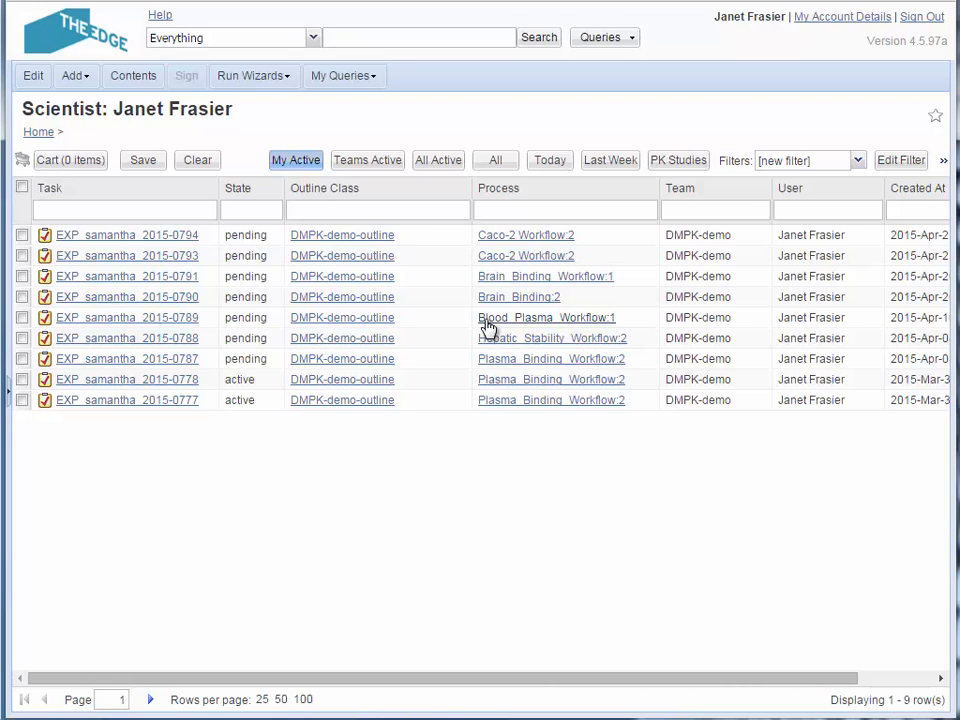
Open the newest pending Caco-2 Workflow:2 task, ending in 2015-0794, and go to its Caco2_Permeability_5.mor section
left_click(197, 238)
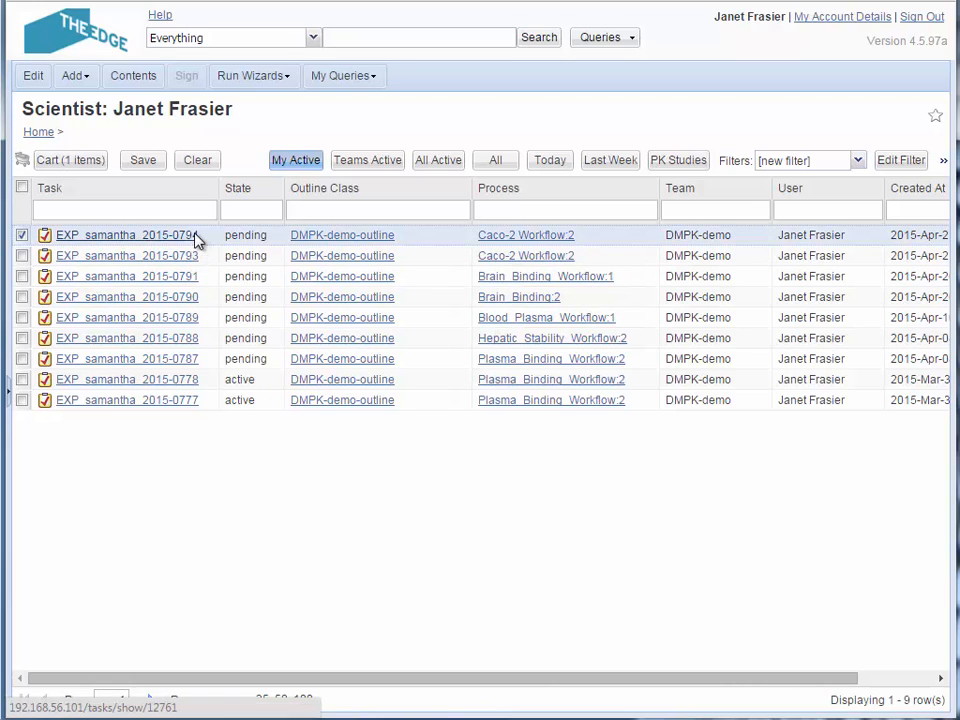
left_click(197, 236)
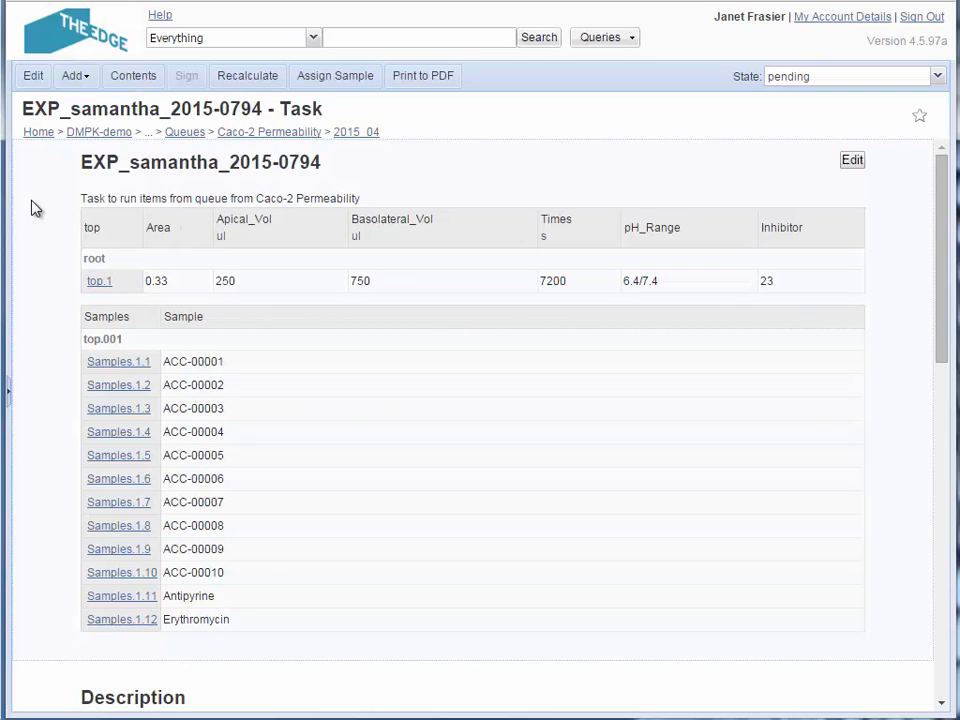
scroll(40, 220, "down", 3)
scroll(55, 240, "down", 5)
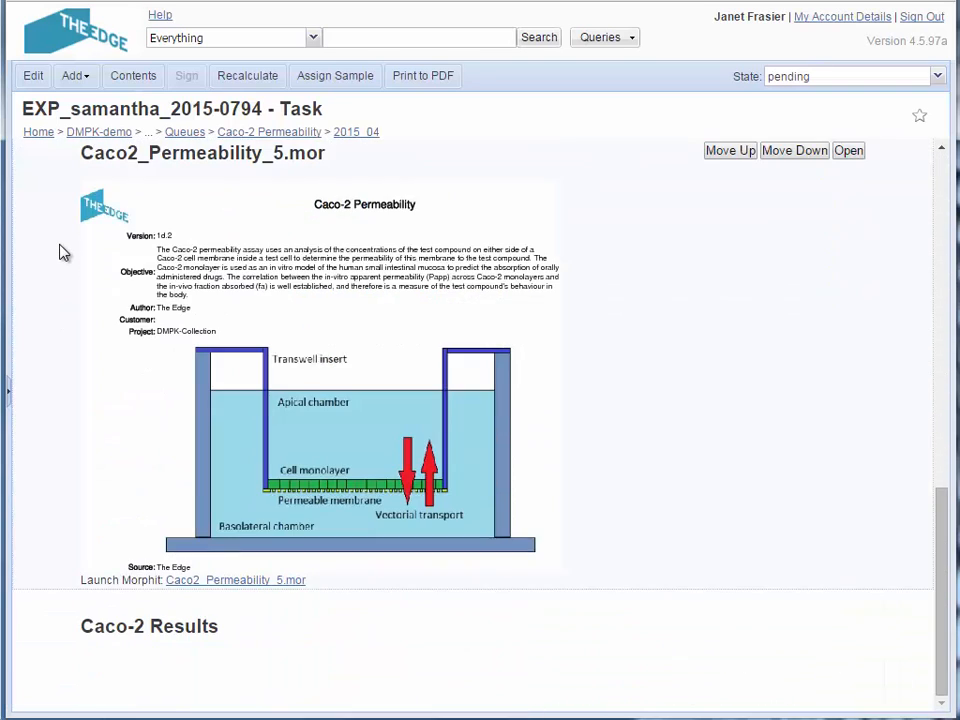
Launch Caco2_Permeability_5.mor in Morphit, map its pages to the experiment ending in 2015-0794, and review the assay settings
left_click(280, 581)
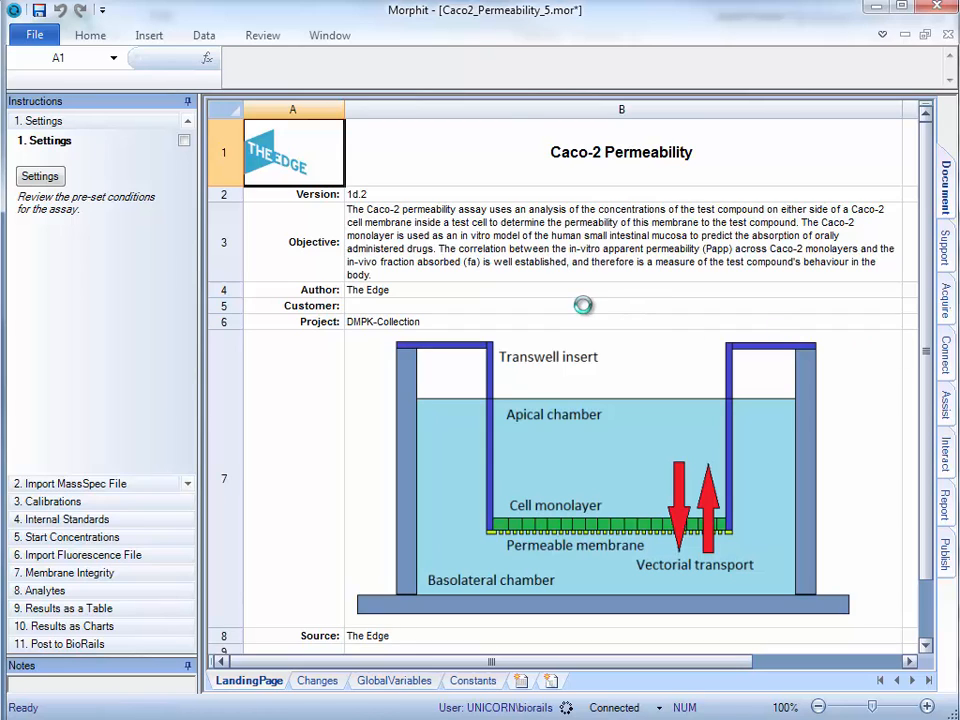
left_click(40, 177)
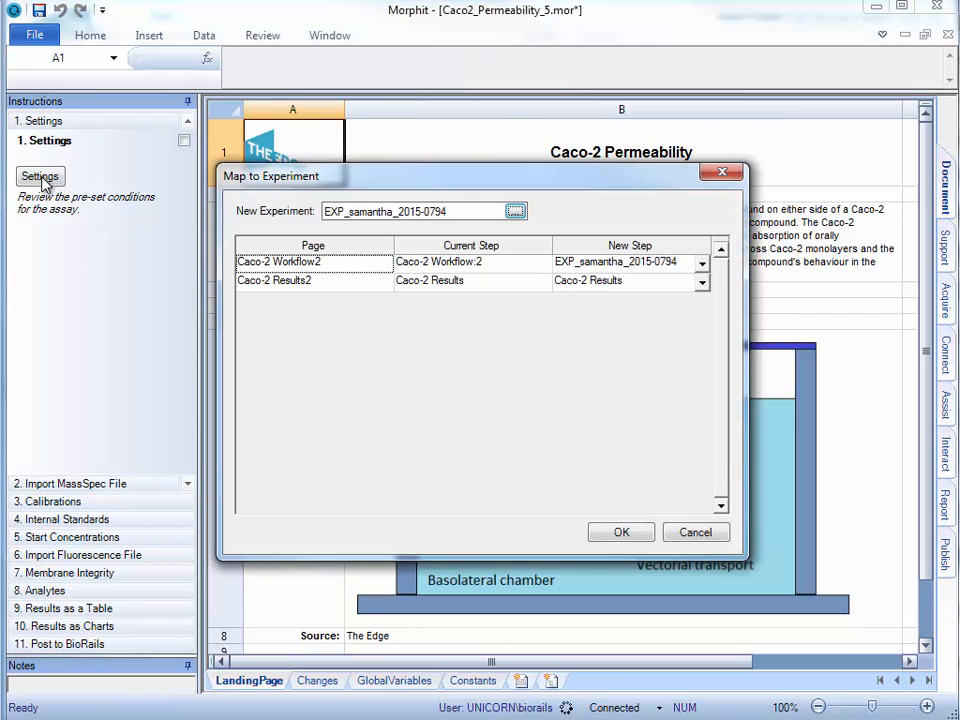
left_click(619, 532)
left_click(664, 463)
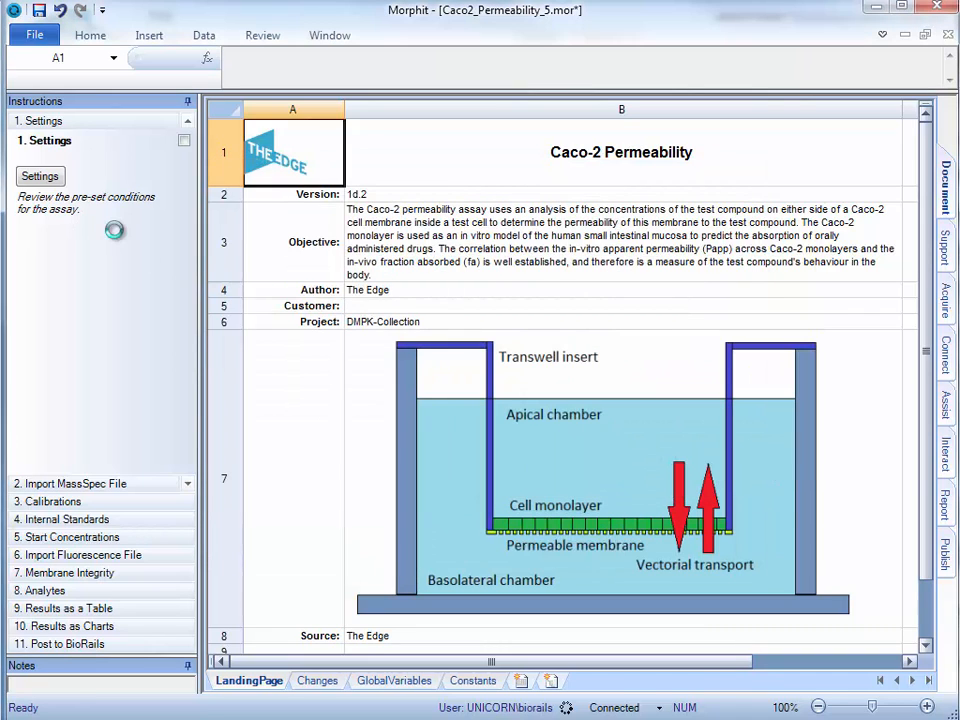
left_click(50, 177)
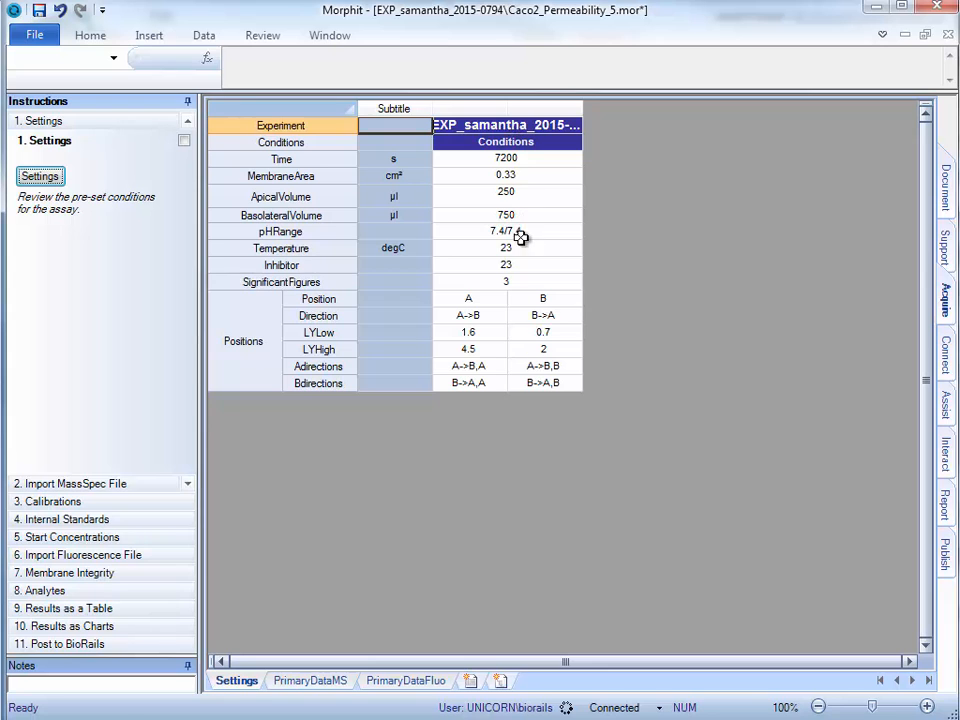
Import the mass spec data from Caco2_Permeability_Data.xlsx and look through the imported rows
left_click(90, 485)
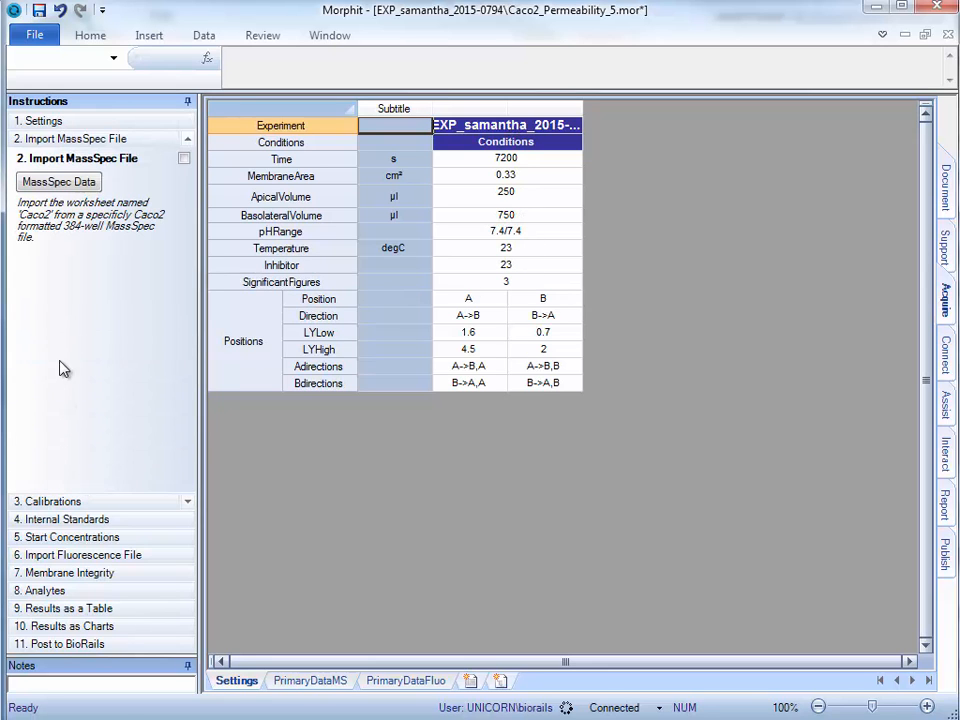
left_click(32, 182)
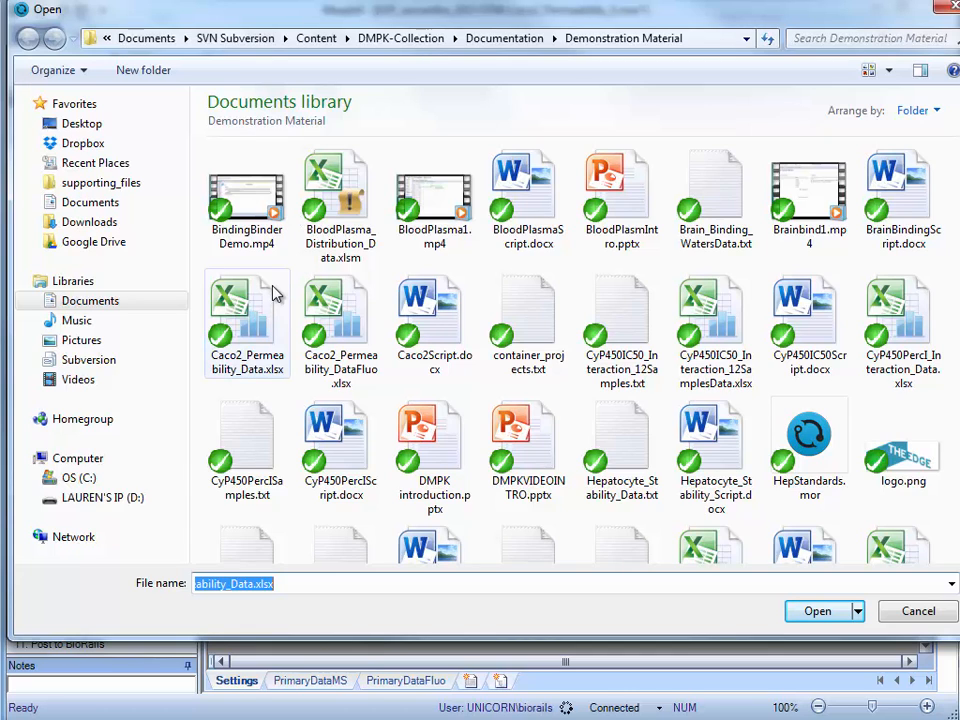
double_click(257, 306)
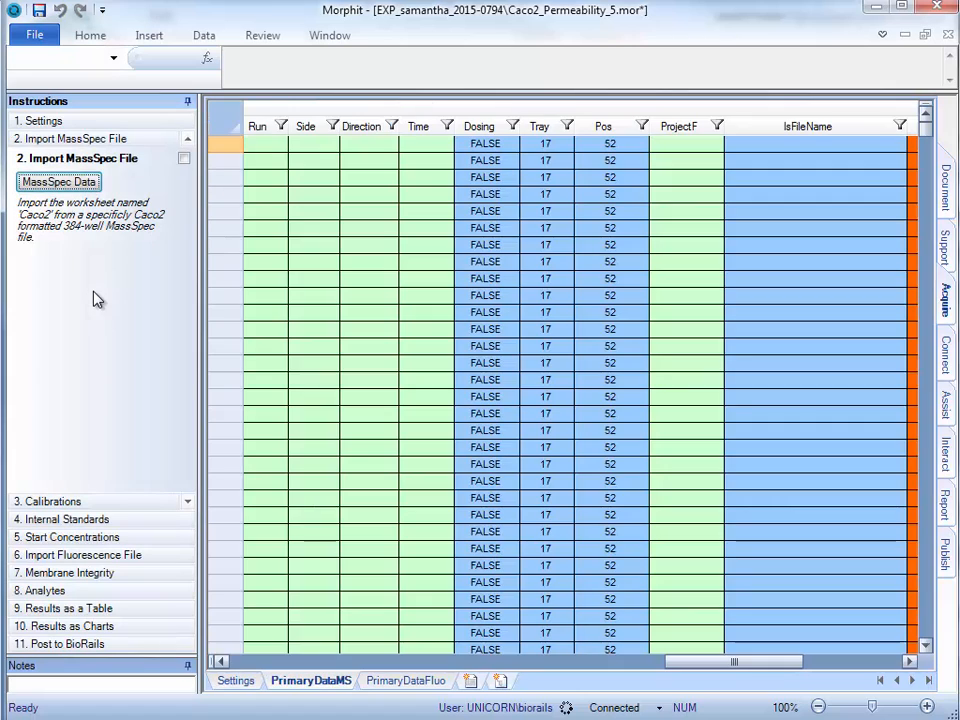
left_click(598, 344)
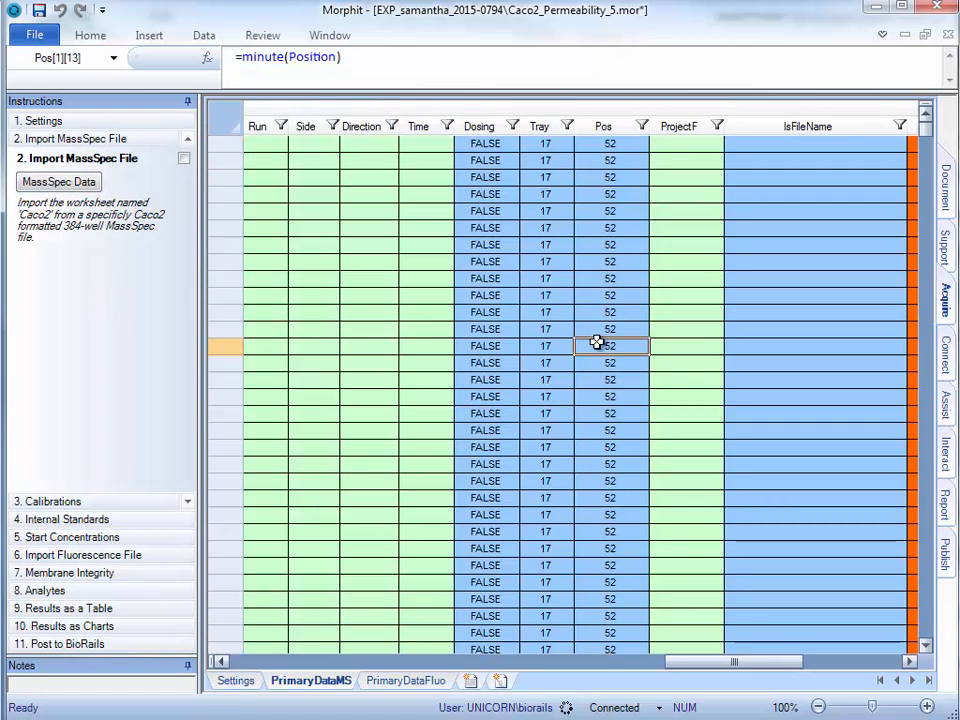
scroll(598, 344, "down", 6)
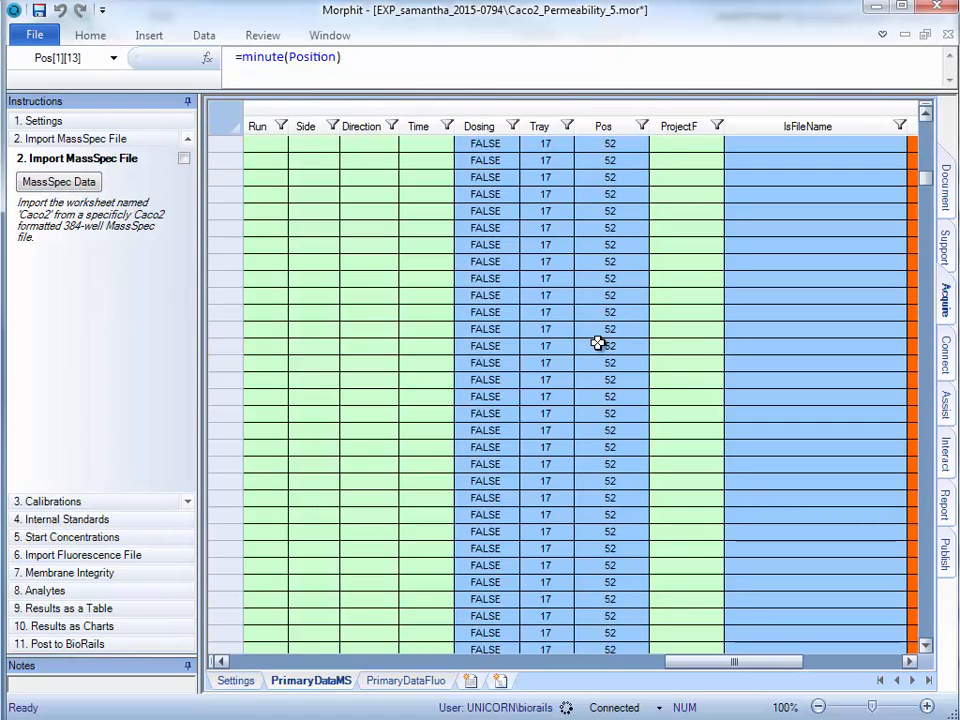
scroll(438, 397, "down", 8)
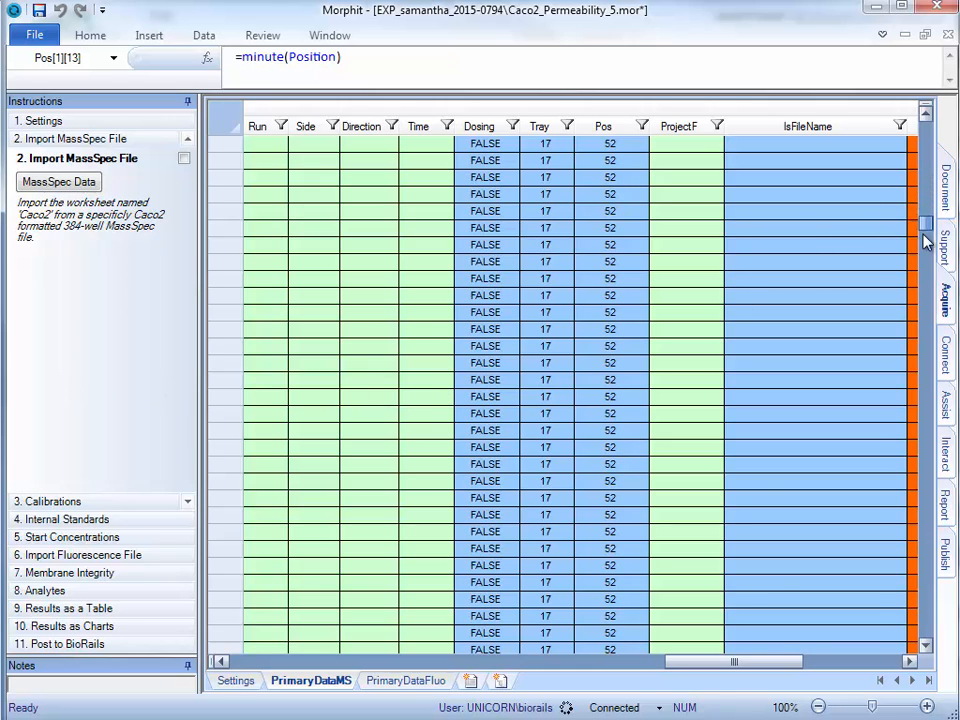
left_click_drag(924, 218, 924, 476)
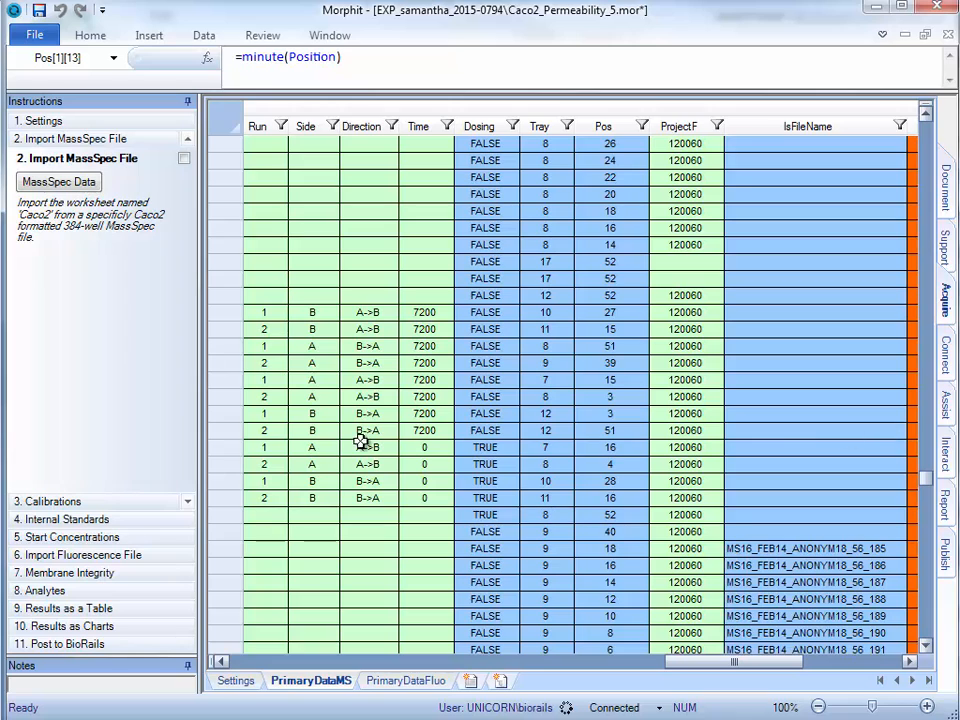
Inspect the calibration table and charts, and the chart of internal standard responses across the plate
left_click(89, 501)
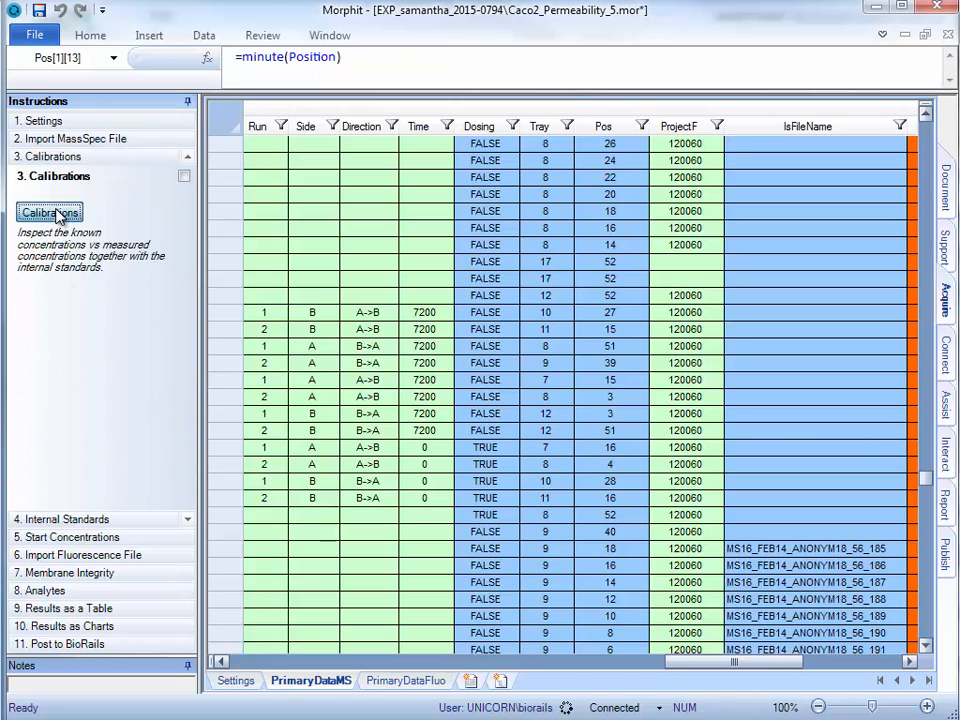
left_click(52, 212)
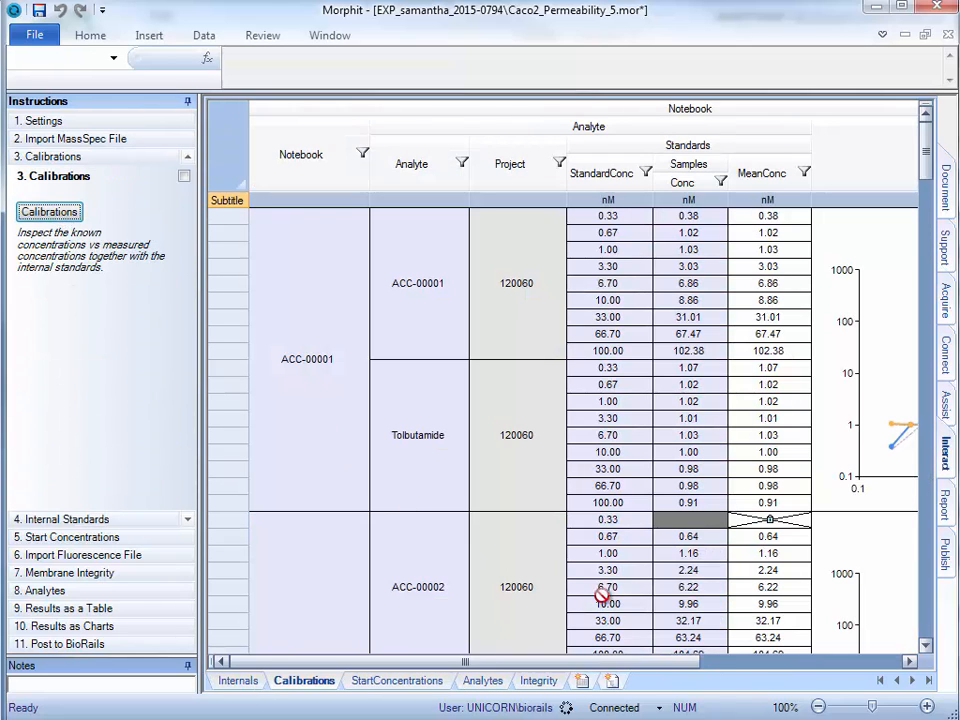
left_click_drag(752, 662, 755, 662)
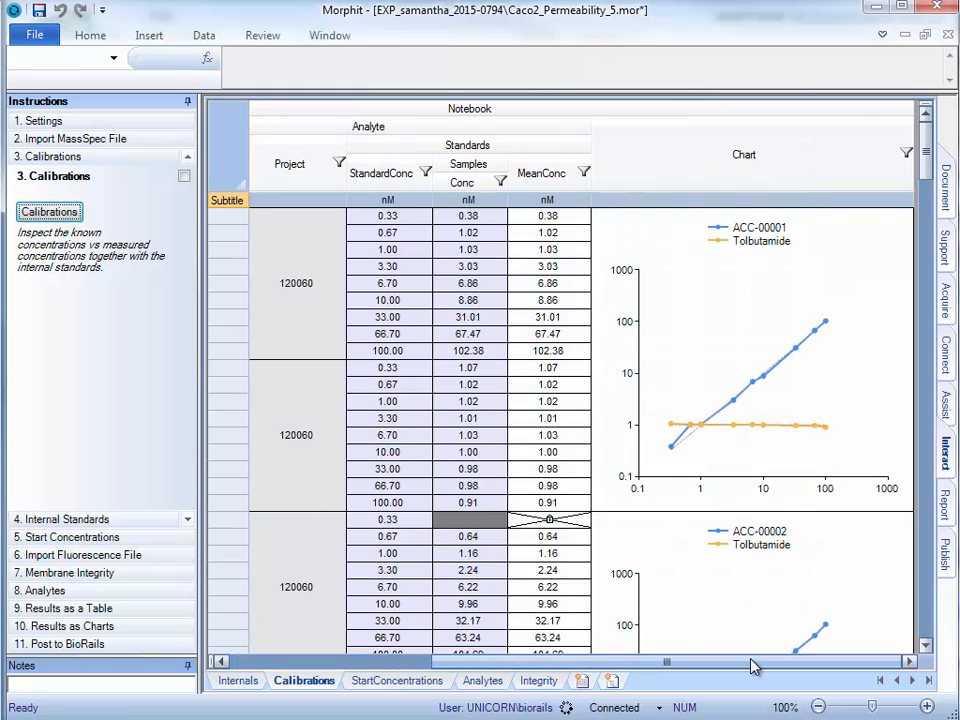
left_click(112, 519)
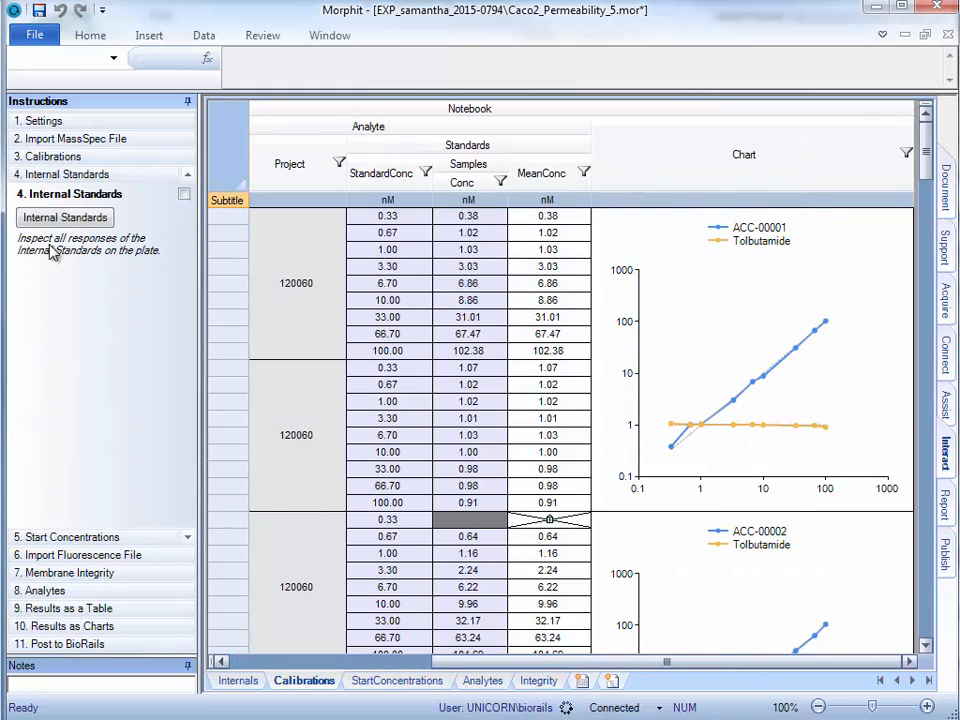
left_click(42, 217)
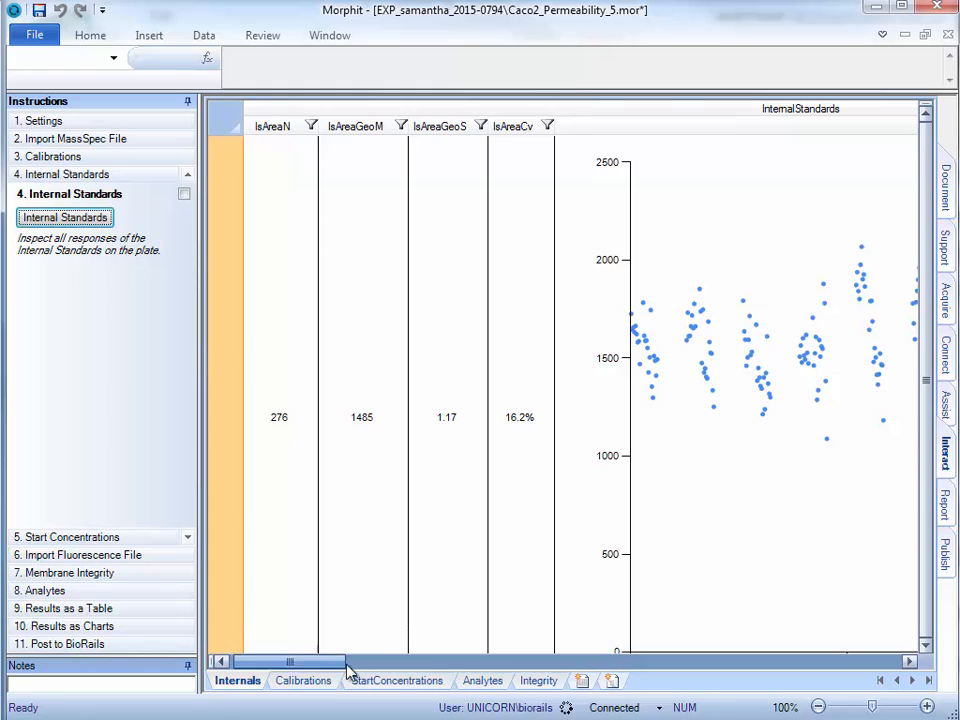
left_click_drag(330, 662, 750, 666)
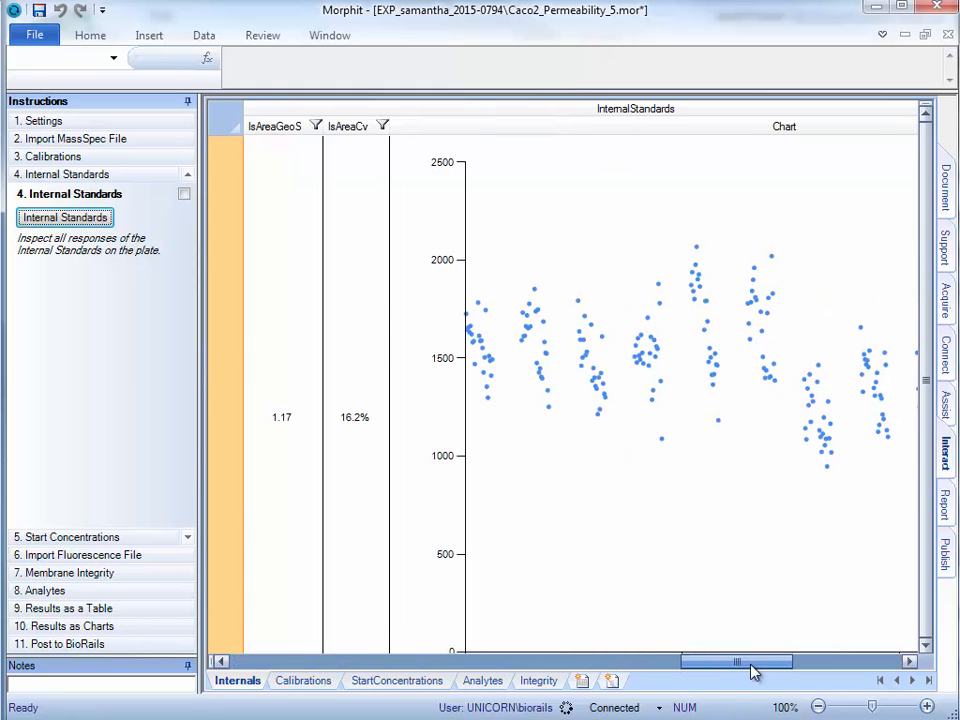
Review the start concentrations of all analytes in the table and chart
left_click(122, 539)
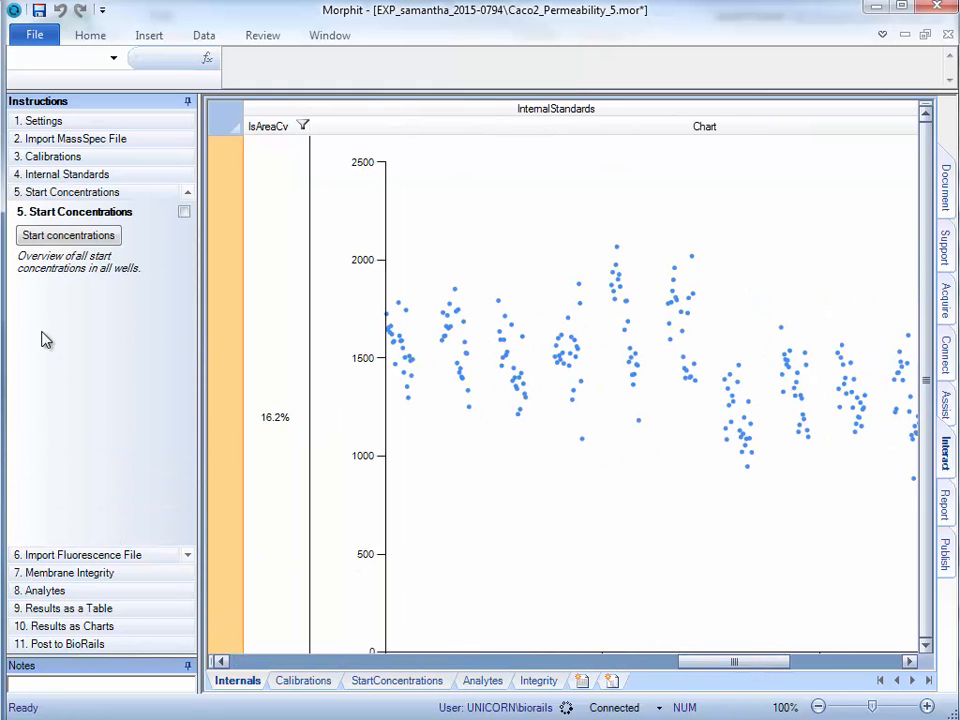
left_click(52, 241)
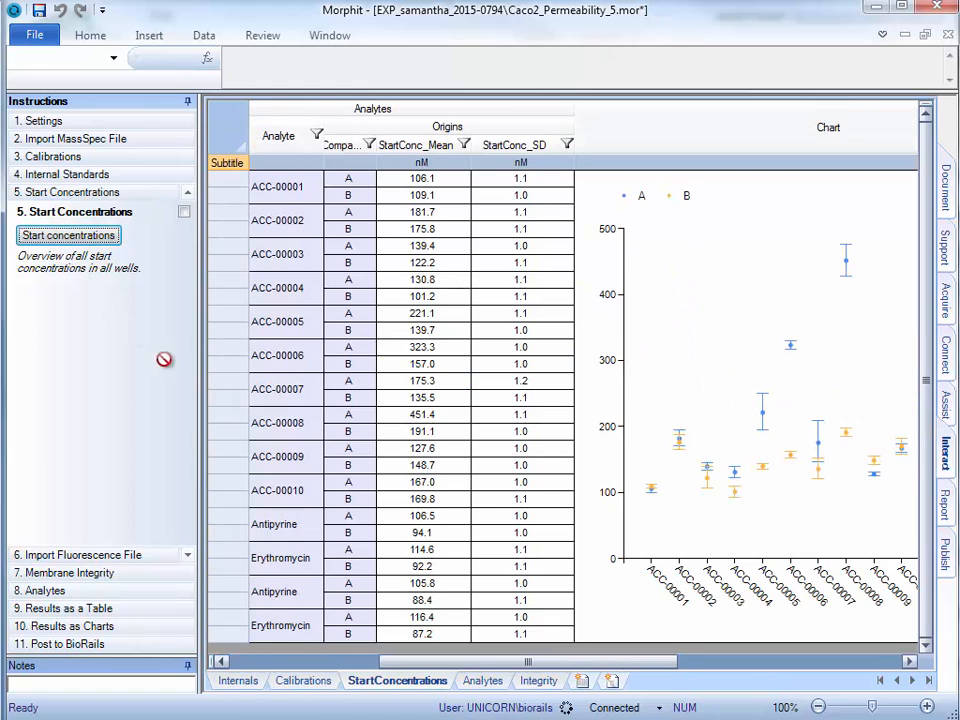
left_click_drag(489, 664, 668, 670)
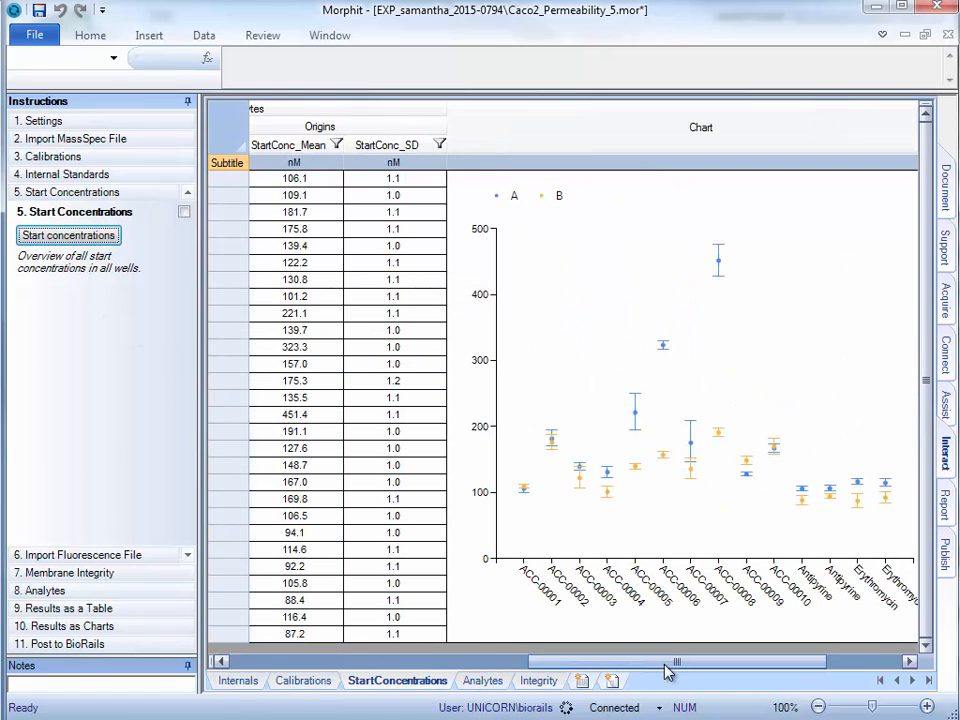
Import the fluorescence plate reader data from Caco2_Permeability_DataFluo.xlsx
left_click(130, 555)
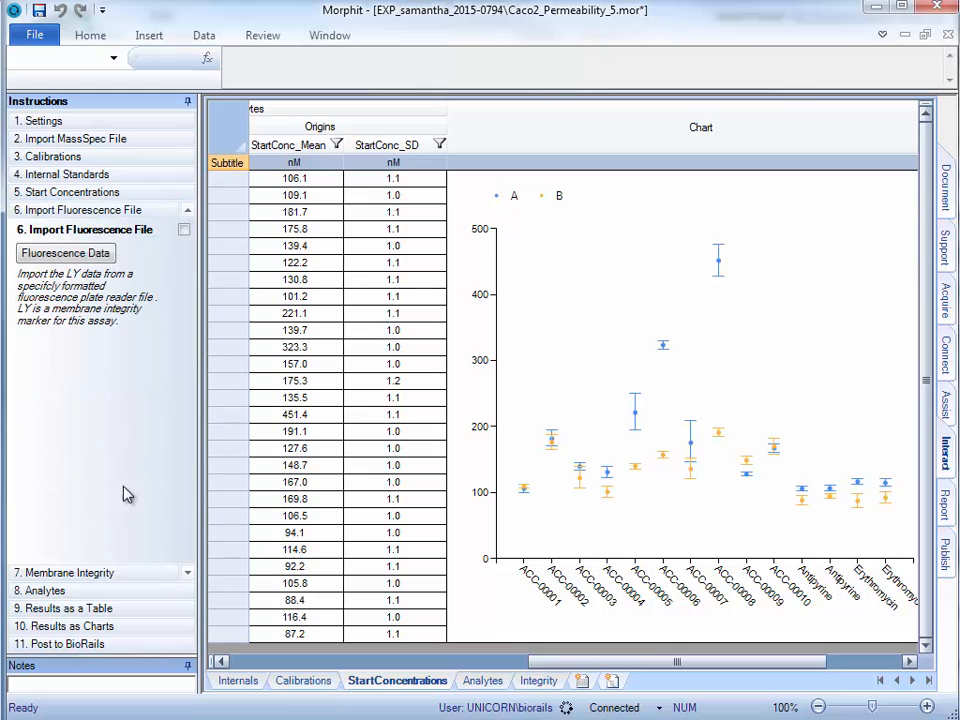
left_click(107, 256)
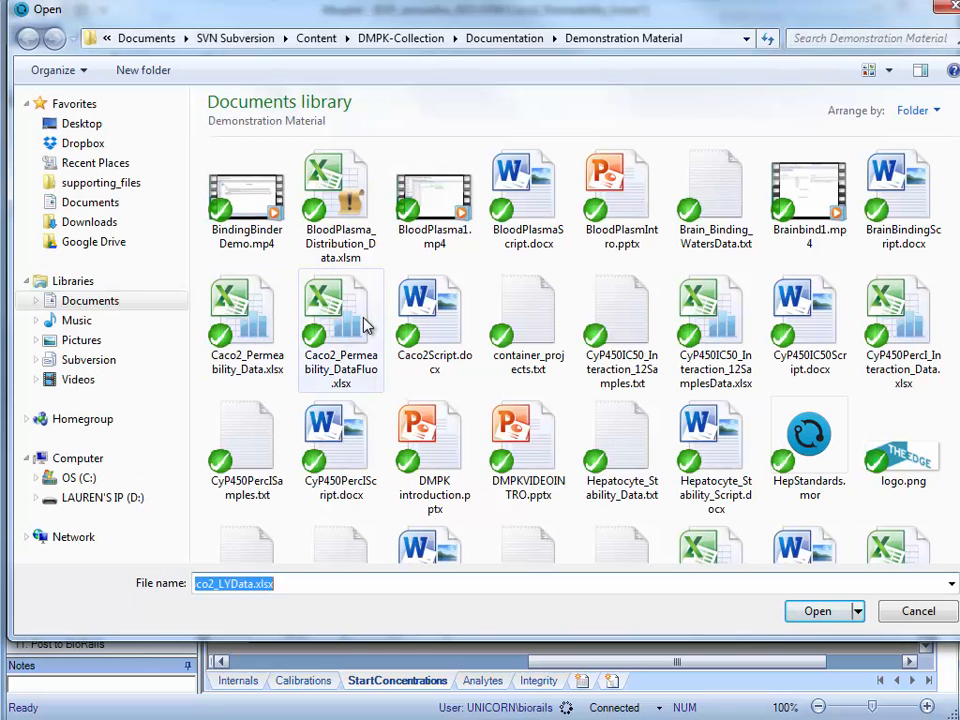
double_click(366, 326)
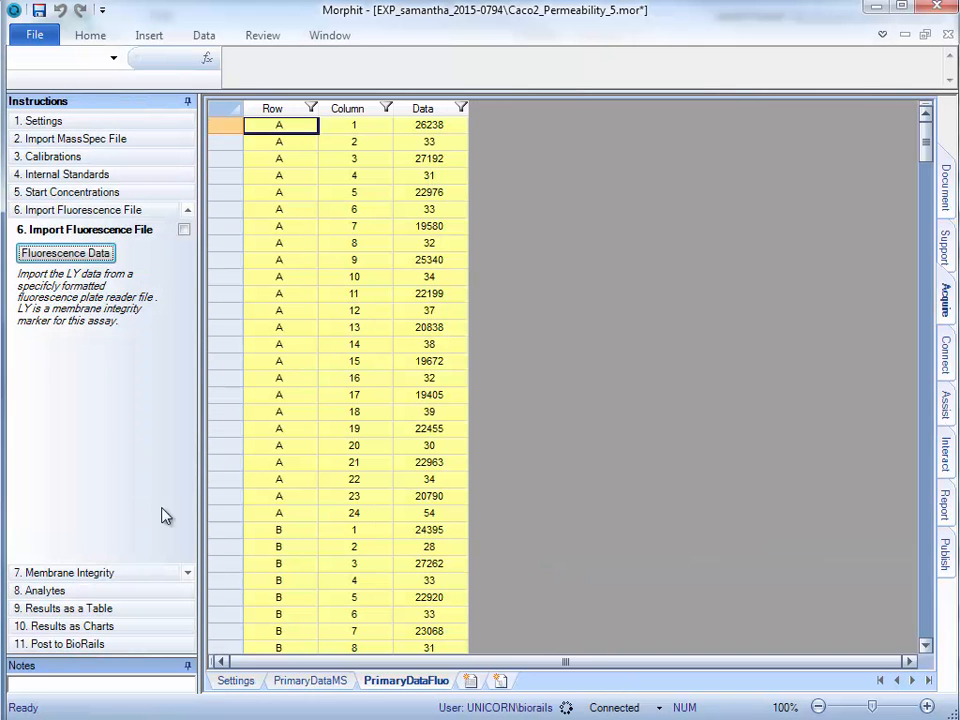
Inspect the membrane integrity data, checking the flux values and leak flags for all analytes
left_click(100, 571)
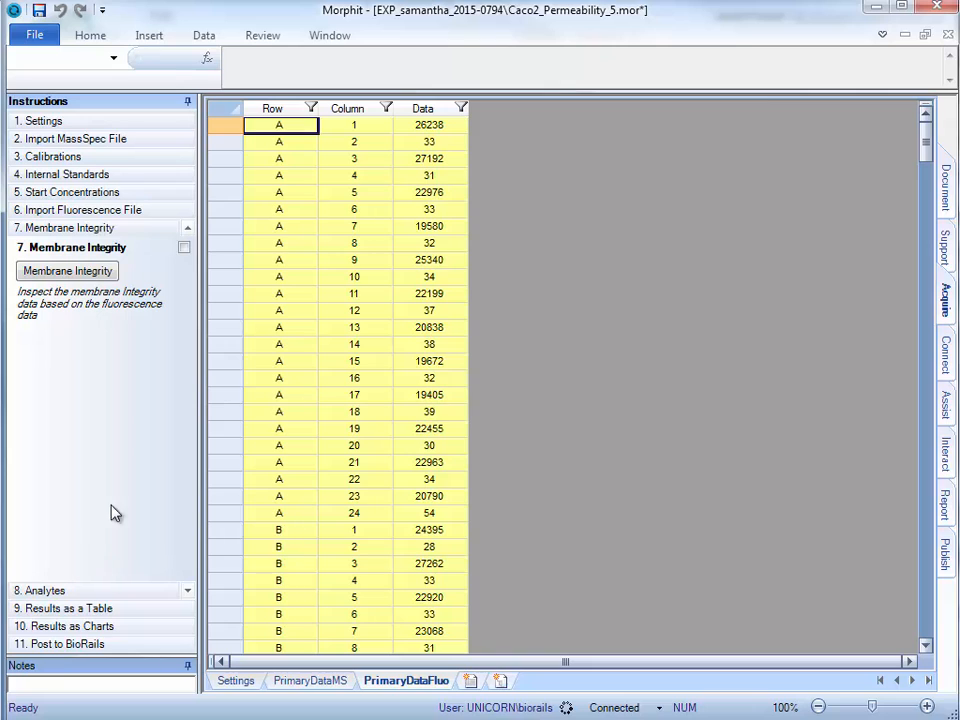
left_click(96, 276)
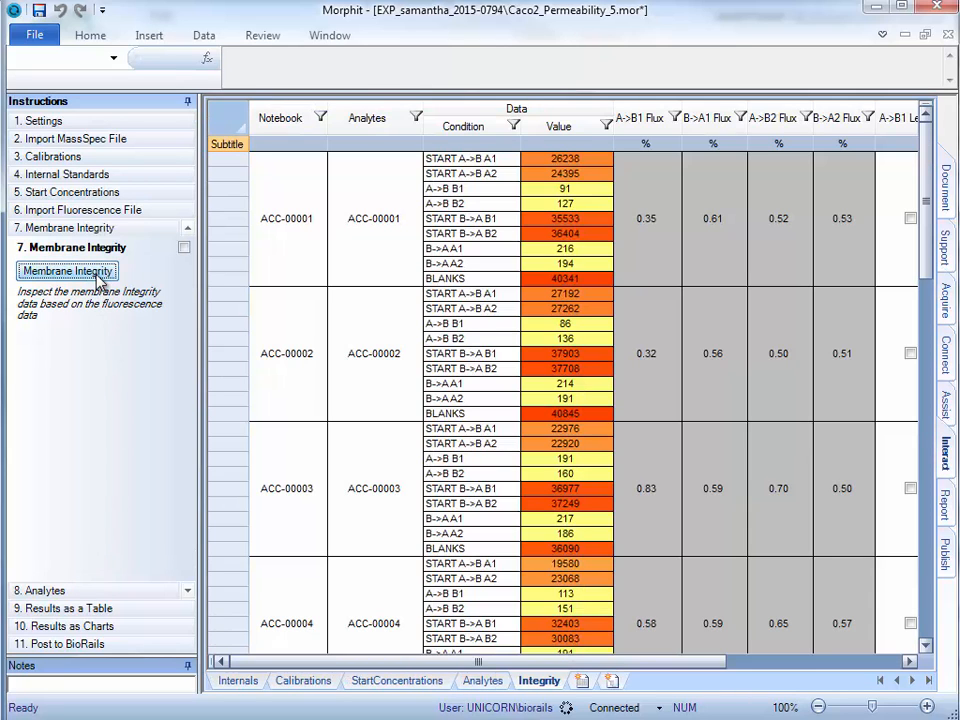
left_click_drag(447, 659, 737, 660)
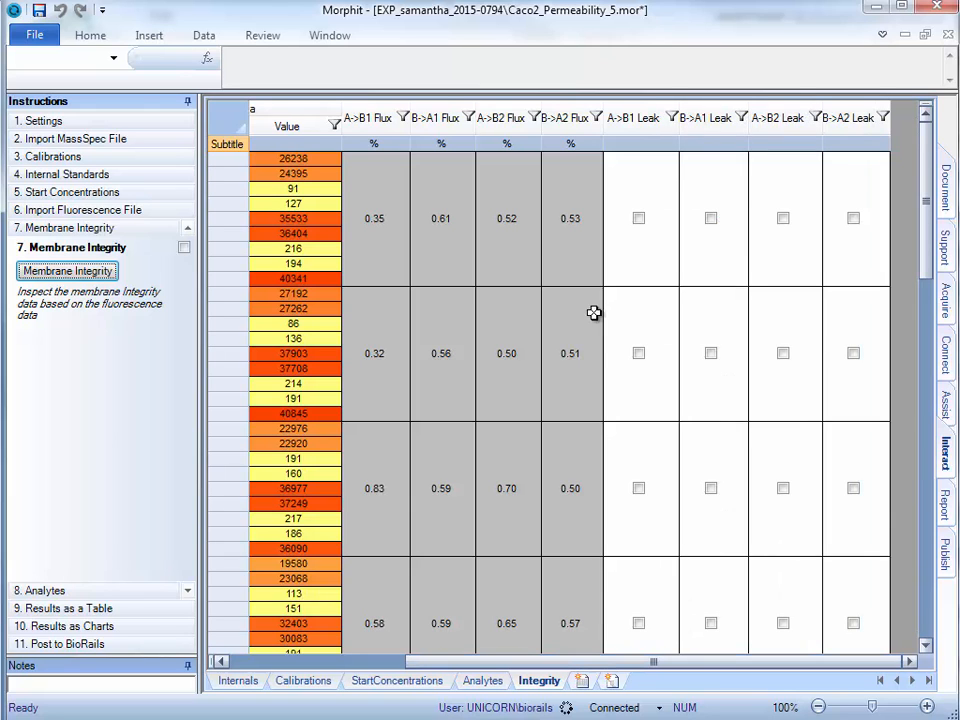
left_click(568, 364)
scroll(567, 366, "down", 3)
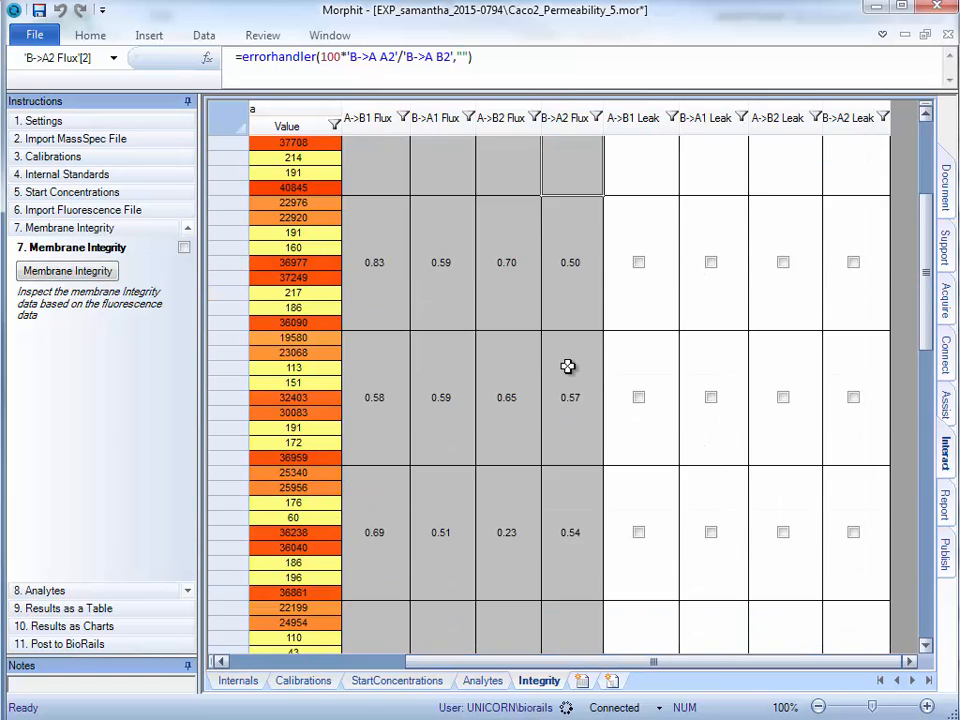
scroll(567, 366, "down", 9)
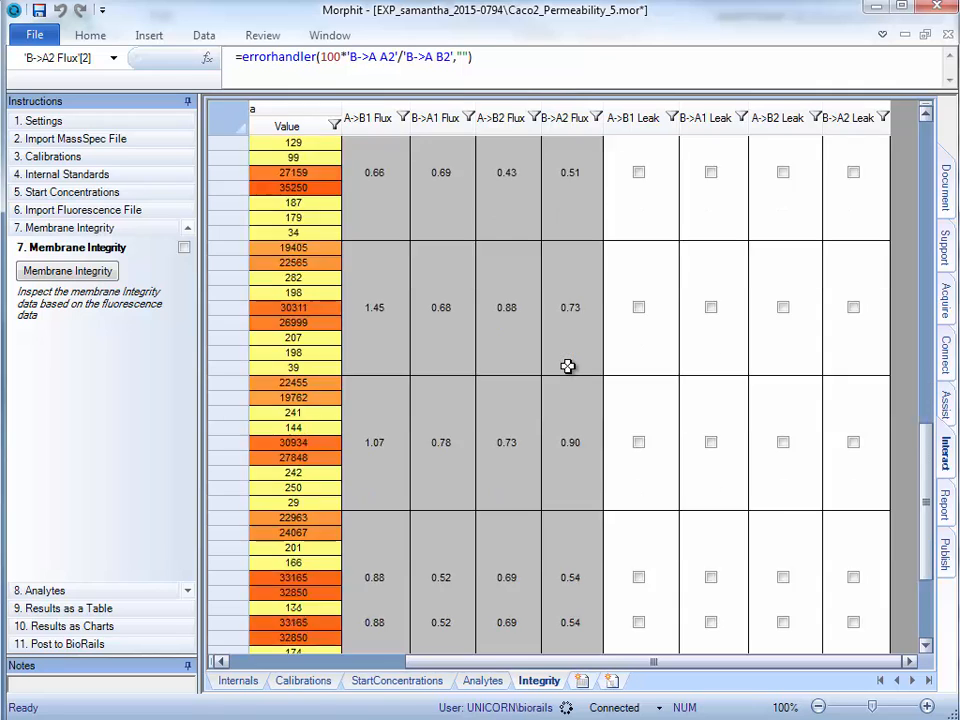
scroll(567, 366, "down", 2)
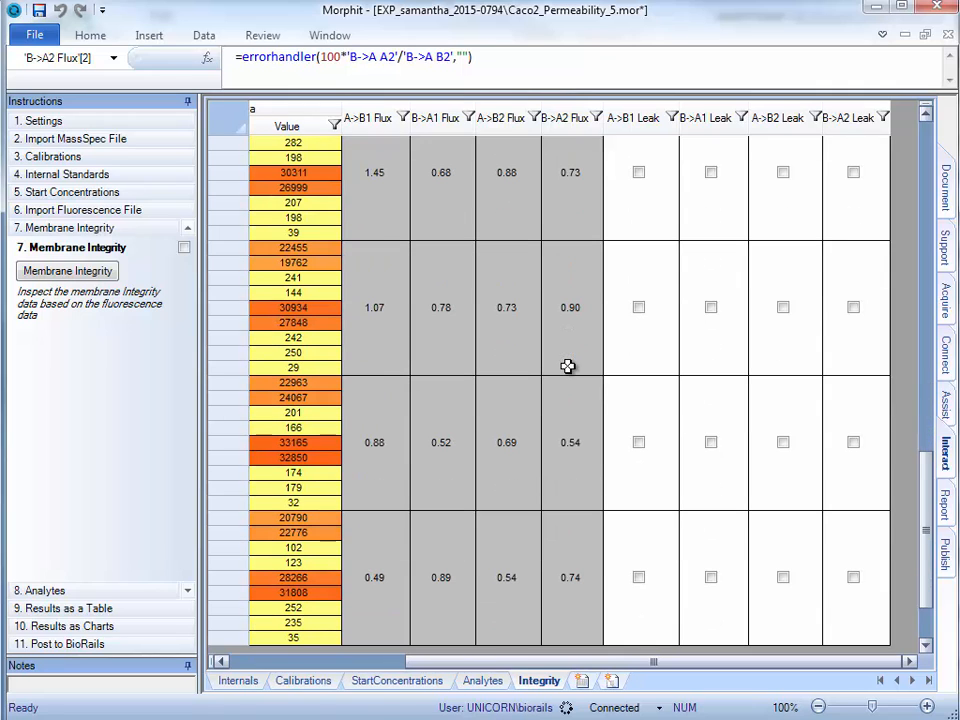
Inspect the analyte concentrations together with their charts, flux and Papp columns
left_click(62, 590)
left_click(52, 302)
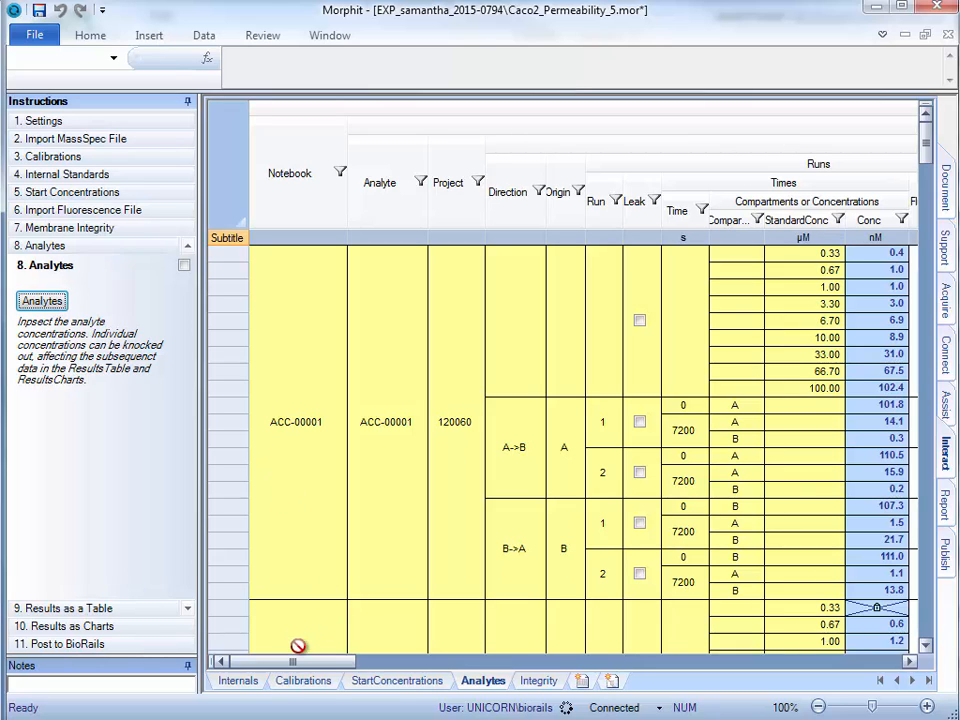
left_click_drag(317, 662, 638, 662)
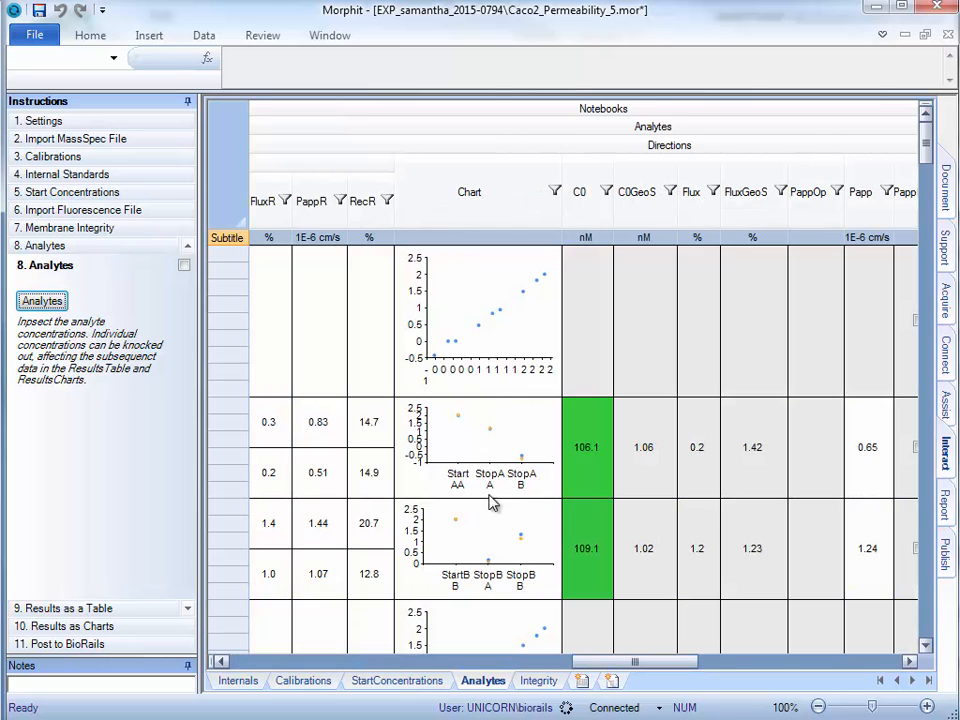
Upload the results and binder to BioRails and close the synchronization report
left_click(82, 644)
left_click(38, 355)
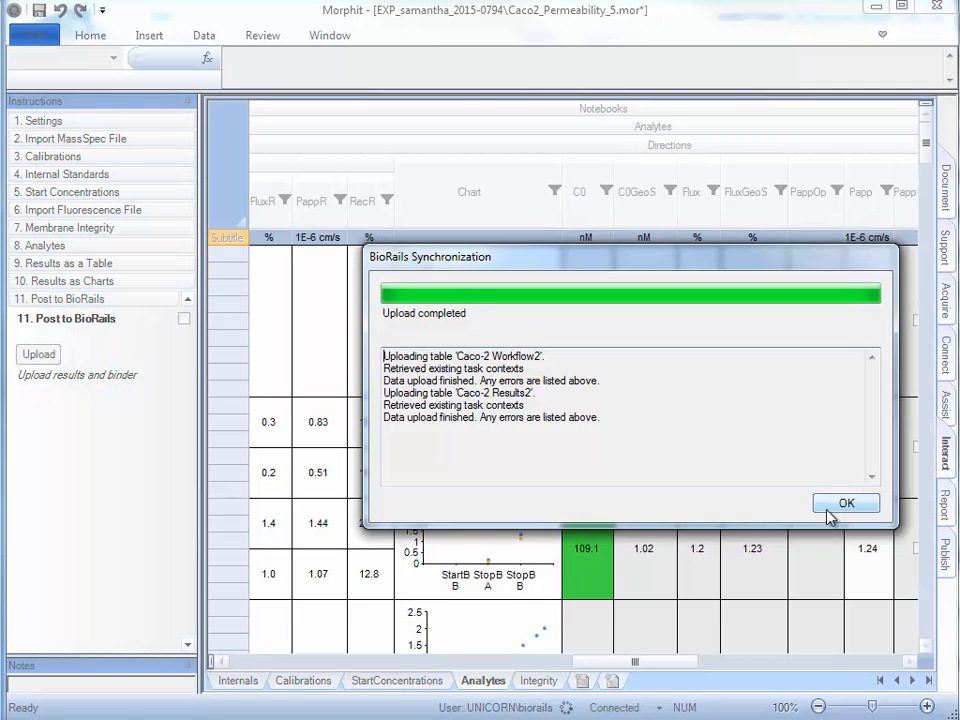
left_click(836, 505)
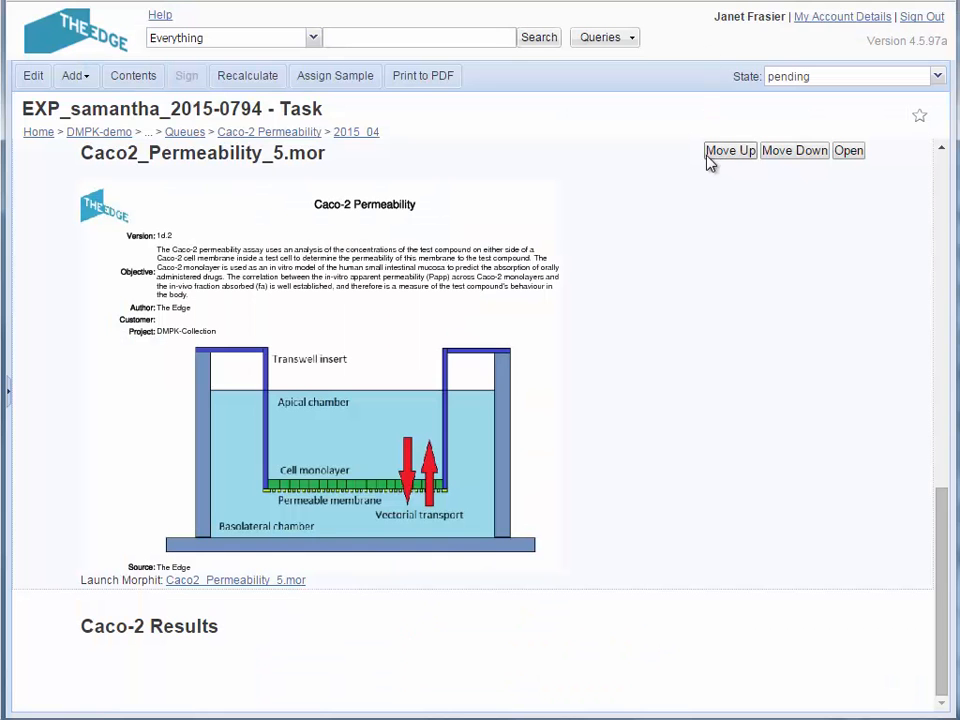
Reload the task page and review the updated Caco2_Permeability_5.mor preview and the Caco-2 Results tables
left_click(713, 153)
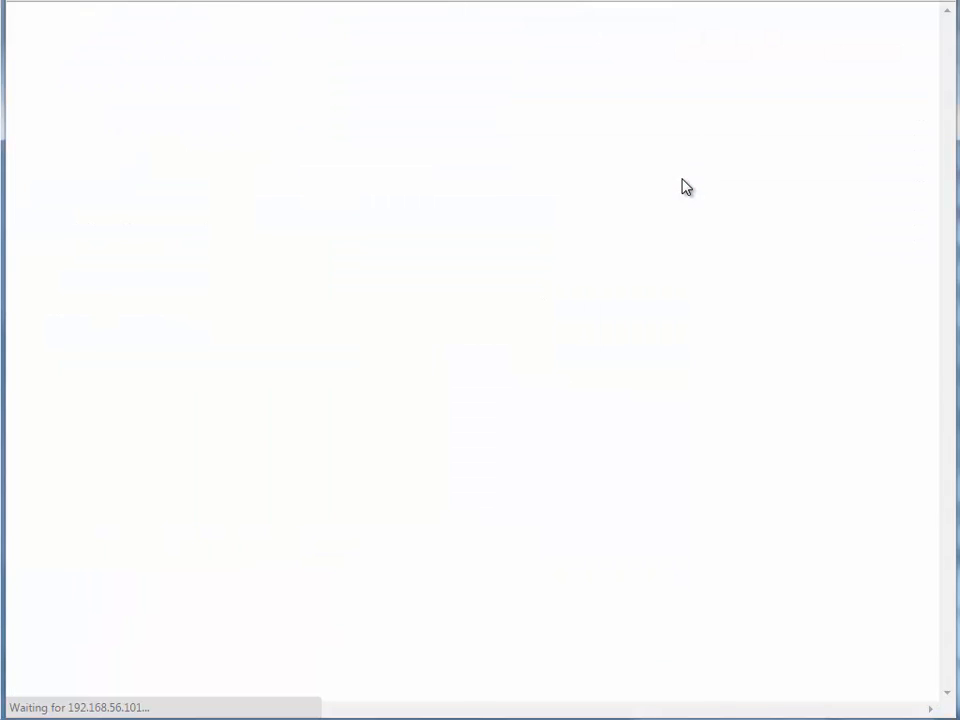
scroll(683, 186, "down", 6)
scroll(668, 157, "down", 15)
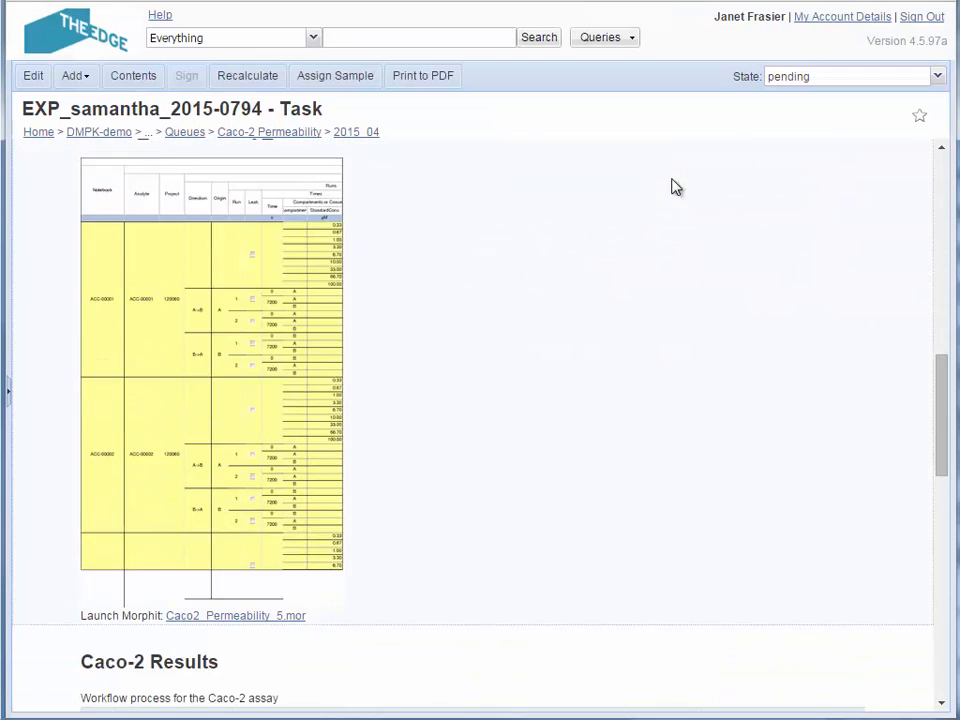
scroll(774, 275, "down", 2)
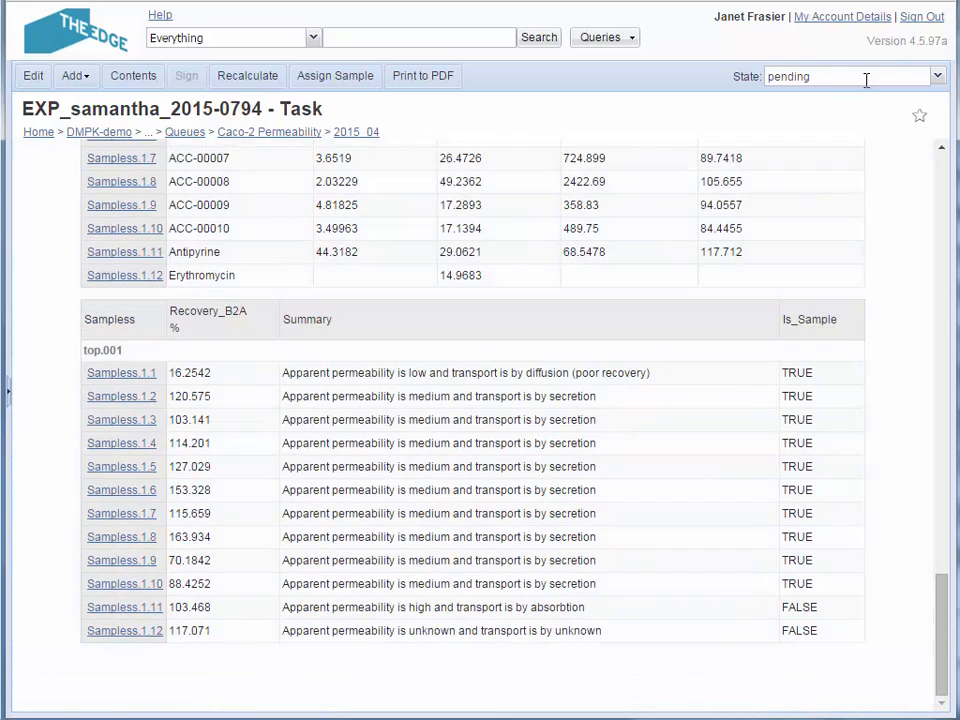
Sign out of the current account and log in with the lab manager's saved account
left_click(922, 17)
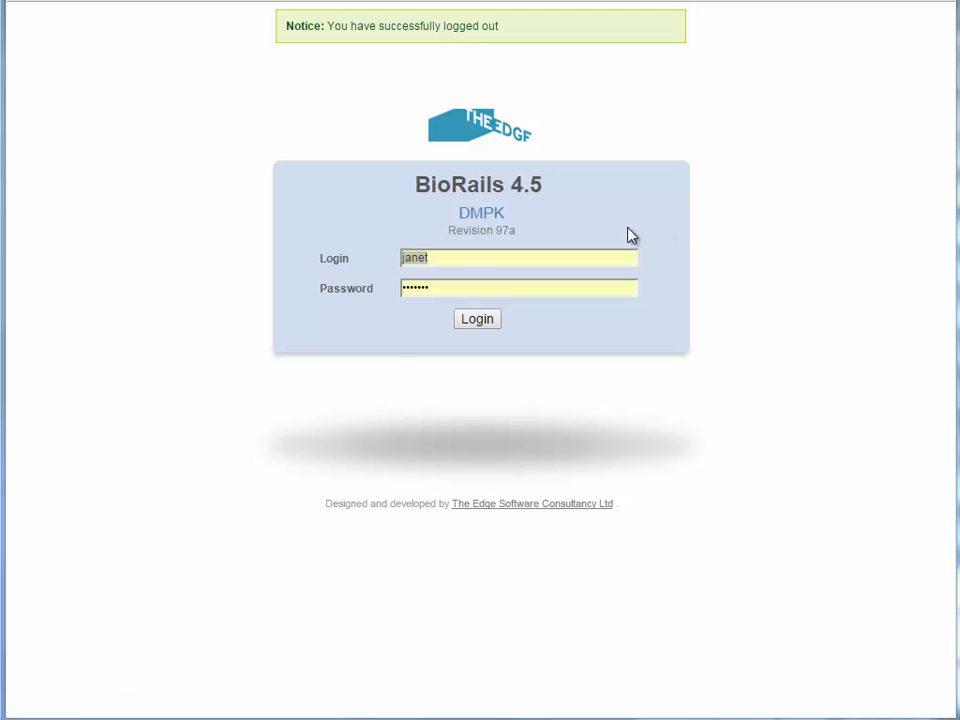
left_click(459, 257)
key("Down")
key("Down")
key("Down")
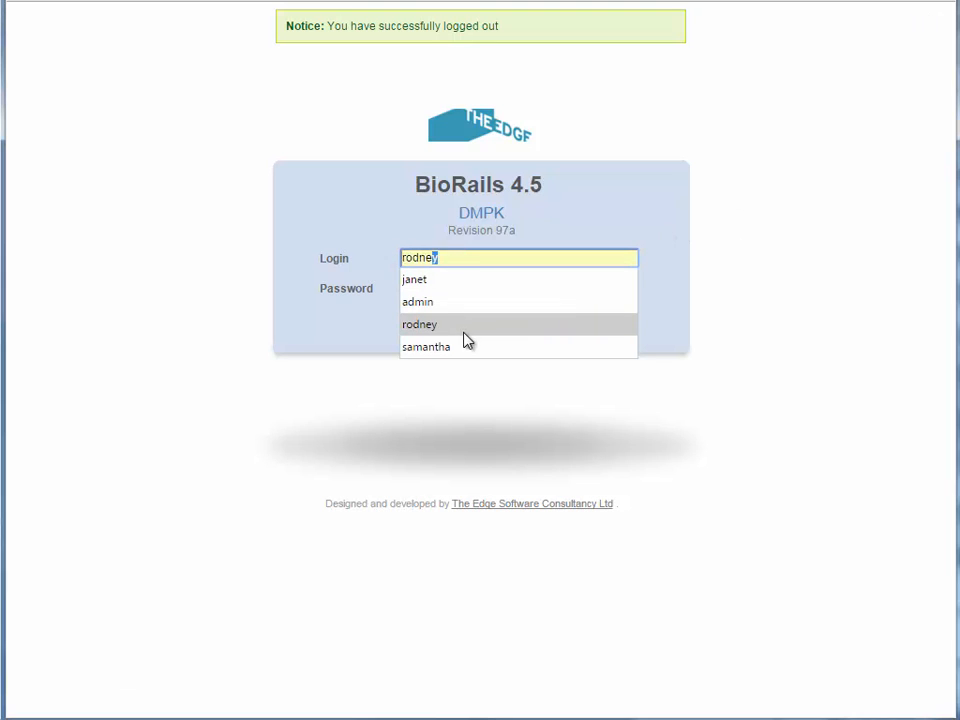
left_click(463, 346)
left_click(473, 320)
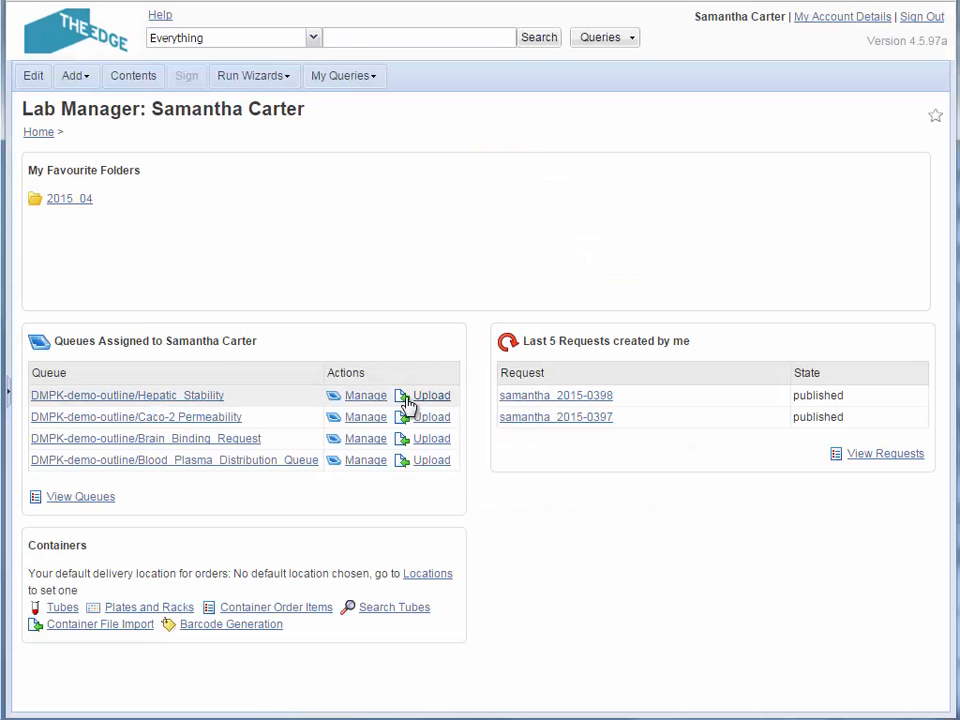
Open the first Erythromycin item's result task from the Caco-2 Permeability queue's management list and review its Caco-2 Results charts and table
left_click(365, 420)
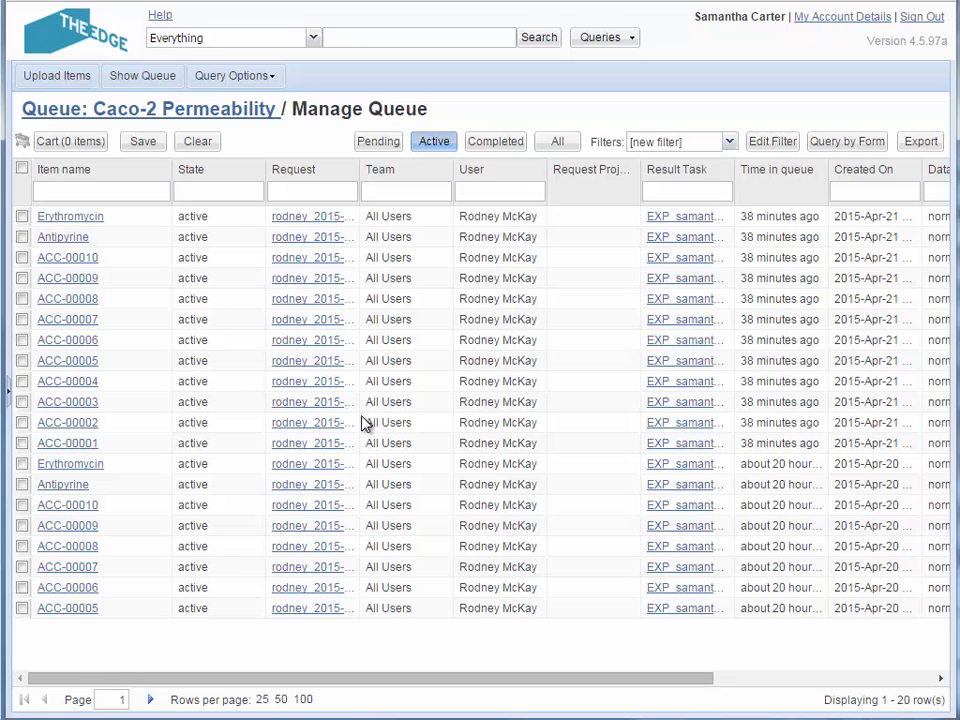
left_click(678, 218)
left_click(678, 217)
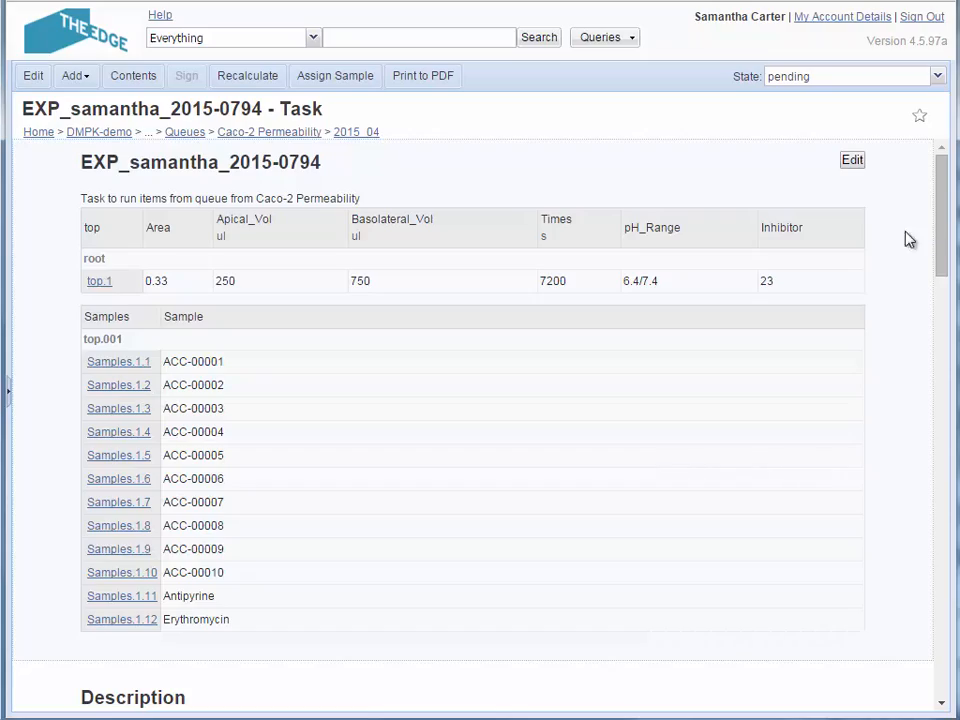
scroll(896, 240, "down", 5)
scroll(905, 251, "down", 15)
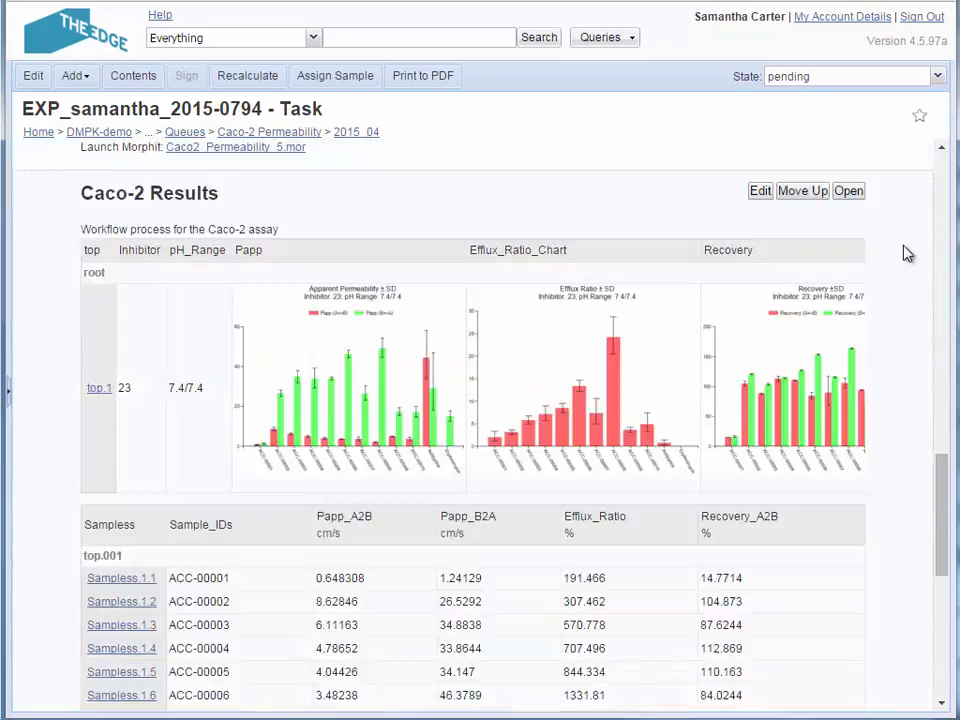
scroll(905, 251, "up", 20)
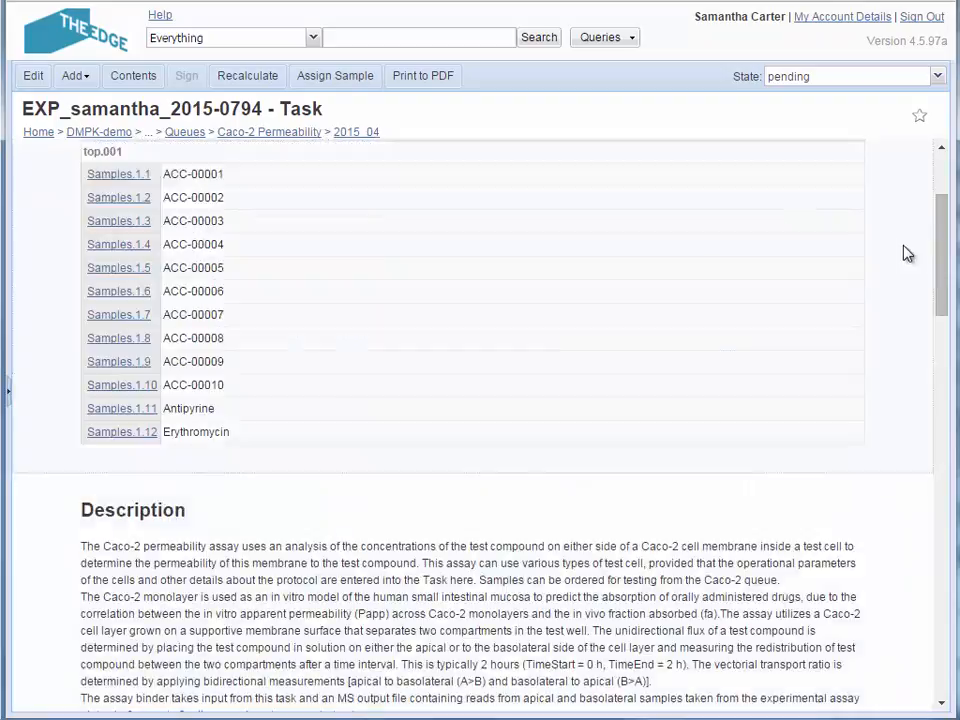
Run the Caco2_Results query and widen the Summary column to fit its full text
left_click(632, 40)
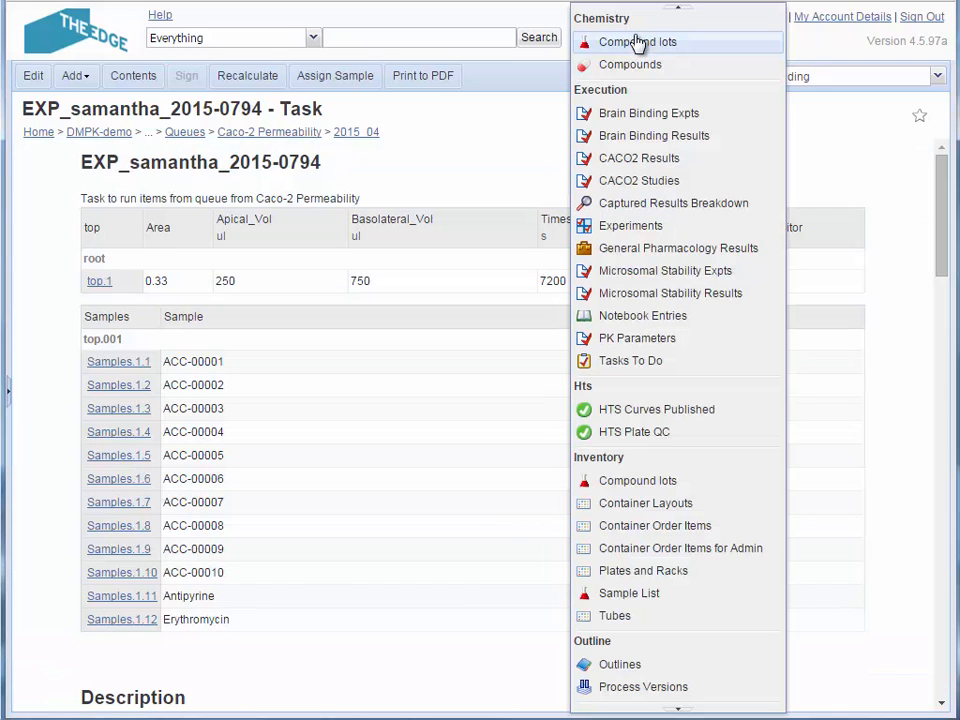
left_click(657, 711)
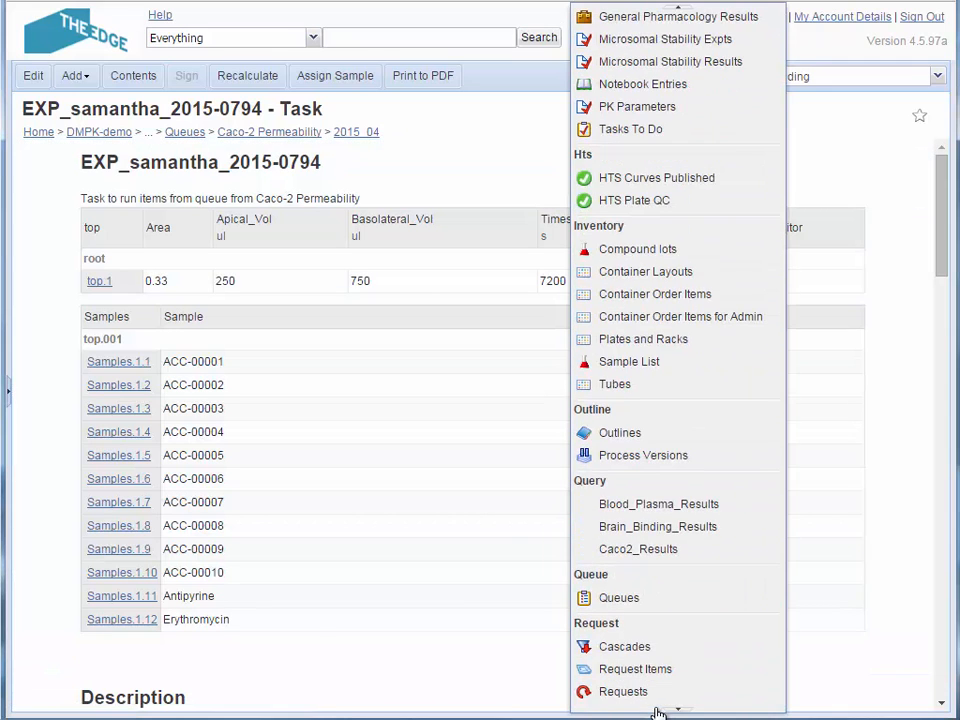
left_click(664, 552)
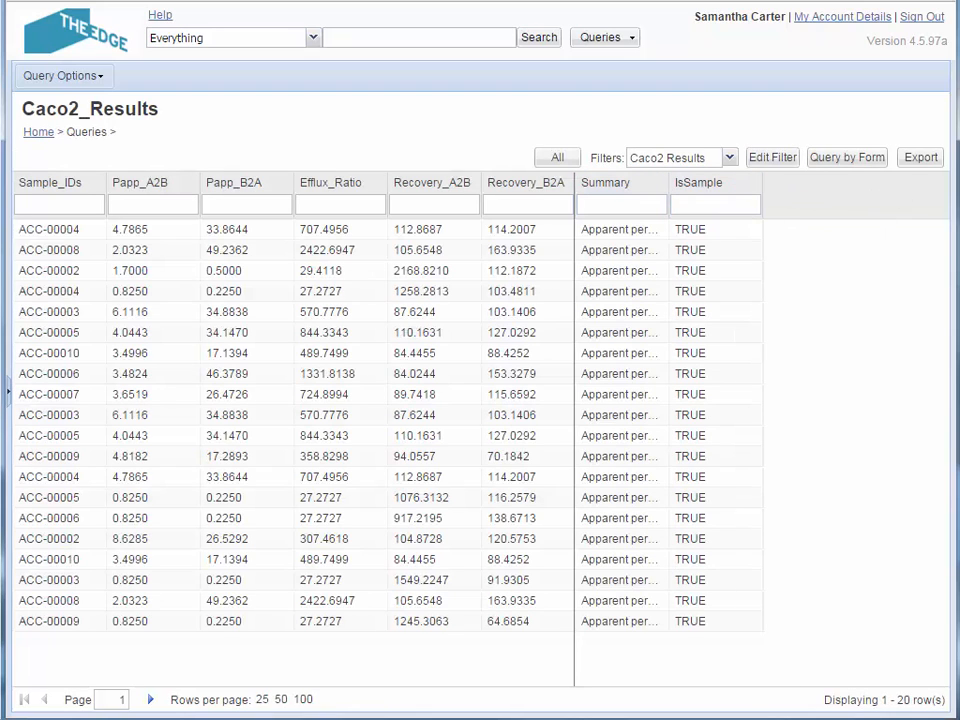
double_click(670, 183)
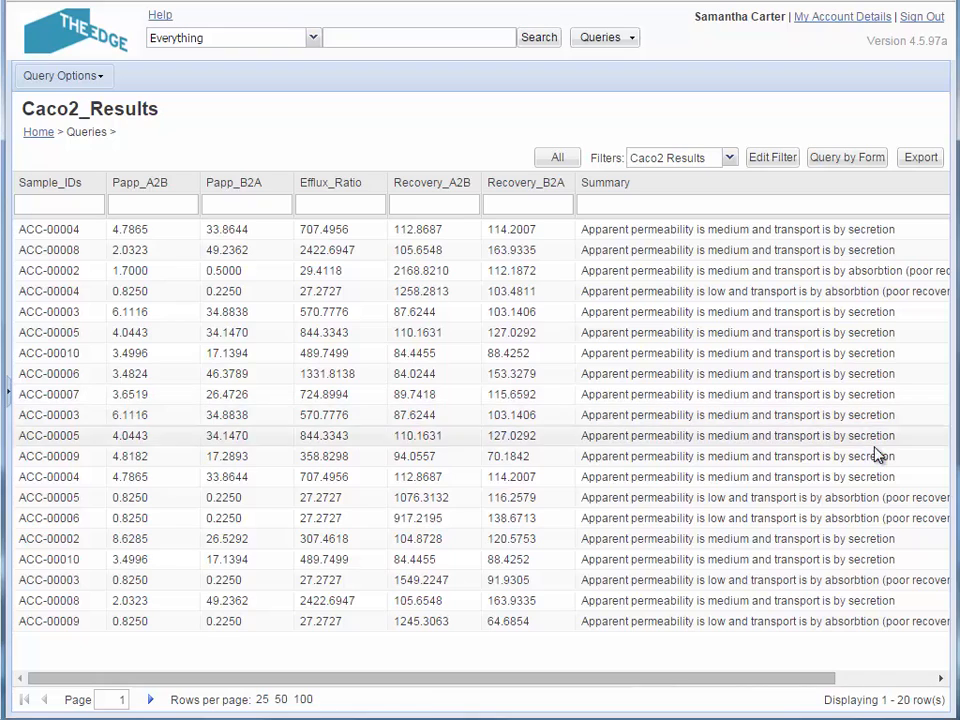